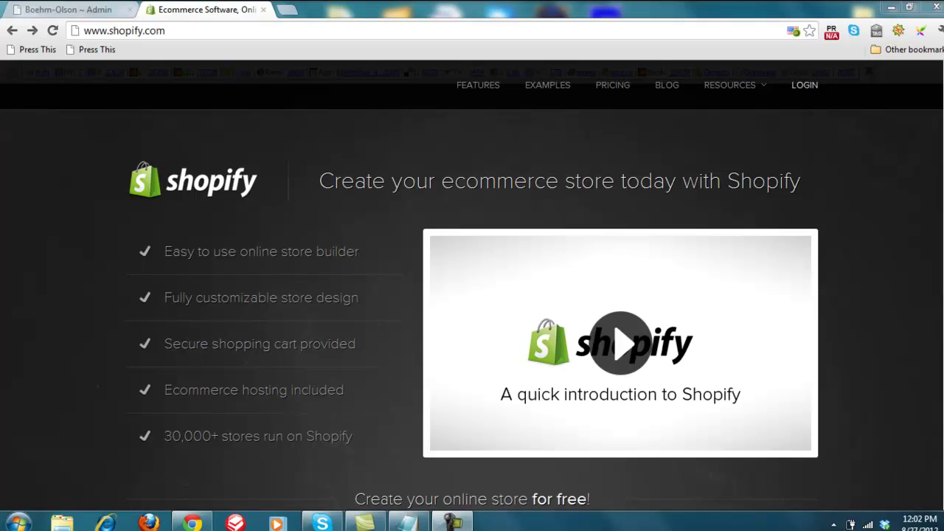
Browse the pricing page comparing Basic $29, Professional $59, Business $99 and Unlimited $179 plans.
{"action": "left_click", "coordinate": [614, 86]}
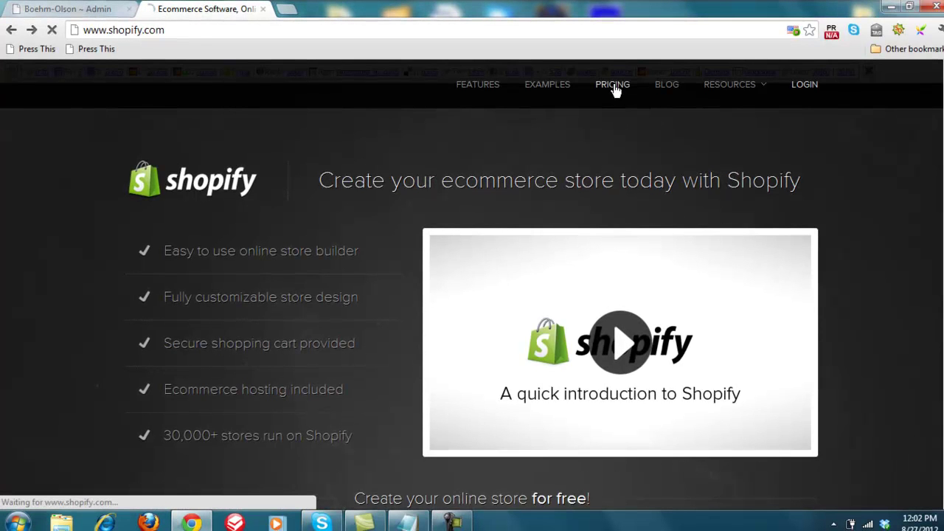
{"action": "mouse_move", "coordinate": [619, 88]}
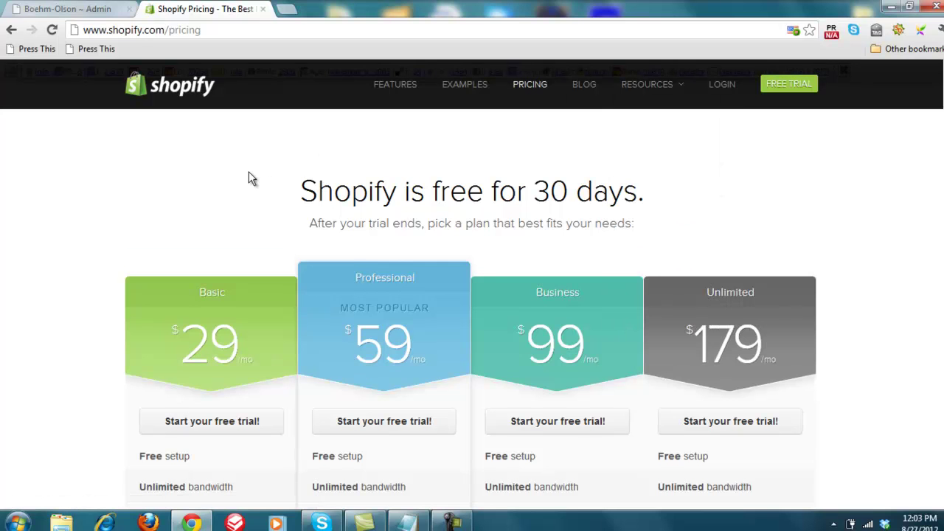
{"action": "scroll", "coordinate": [248, 179], "scroll_direction": "down", "scroll_amount": 1}
{"action": "scroll", "coordinate": [90, 269], "scroll_direction": "down", "scroll_amount": 1}
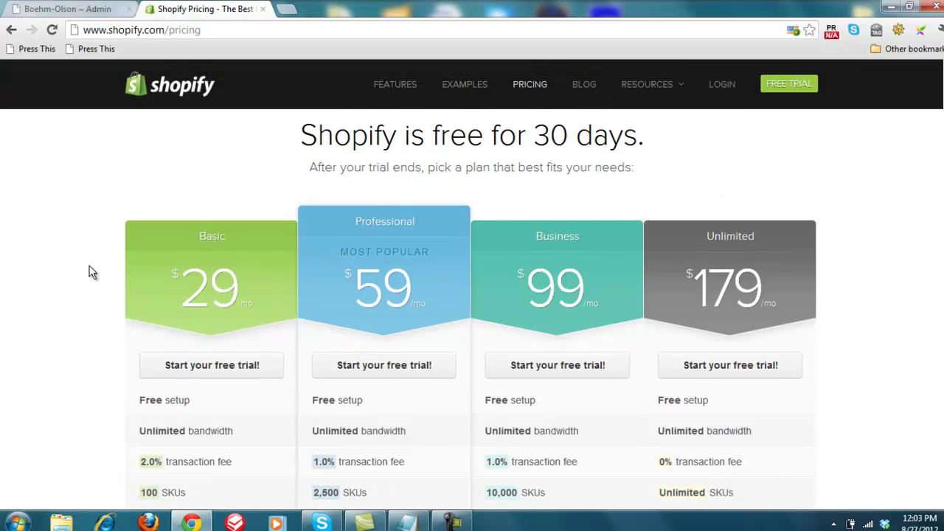
{"action": "scroll", "coordinate": [90, 271], "scroll_direction": "down", "scroll_amount": 2}
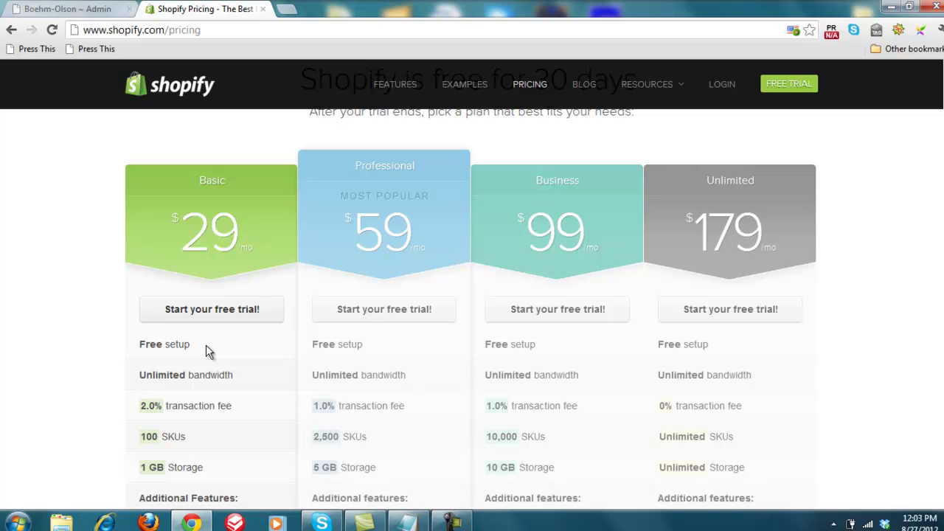
{"action": "scroll", "coordinate": [205, 352], "scroll_direction": "down", "scroll_amount": 1}
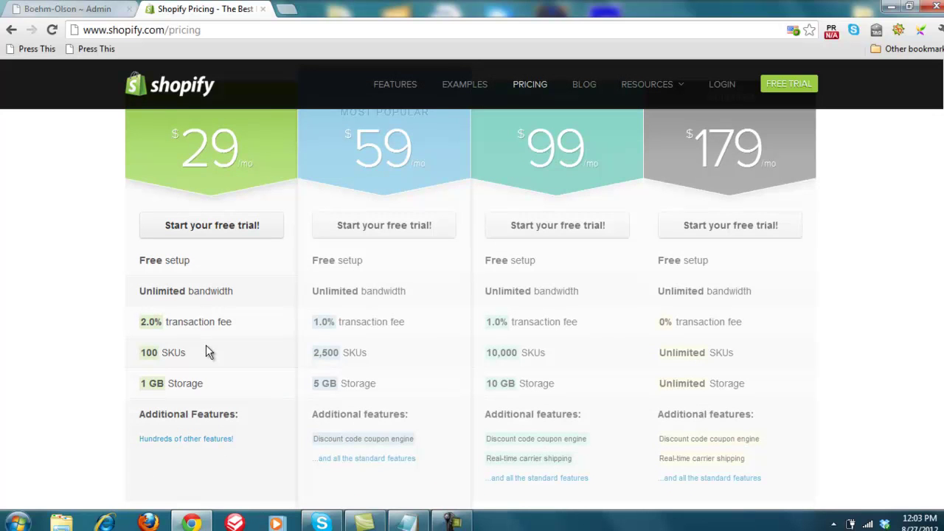
{"action": "scroll", "coordinate": [206, 351], "scroll_direction": "up", "scroll_amount": 1}
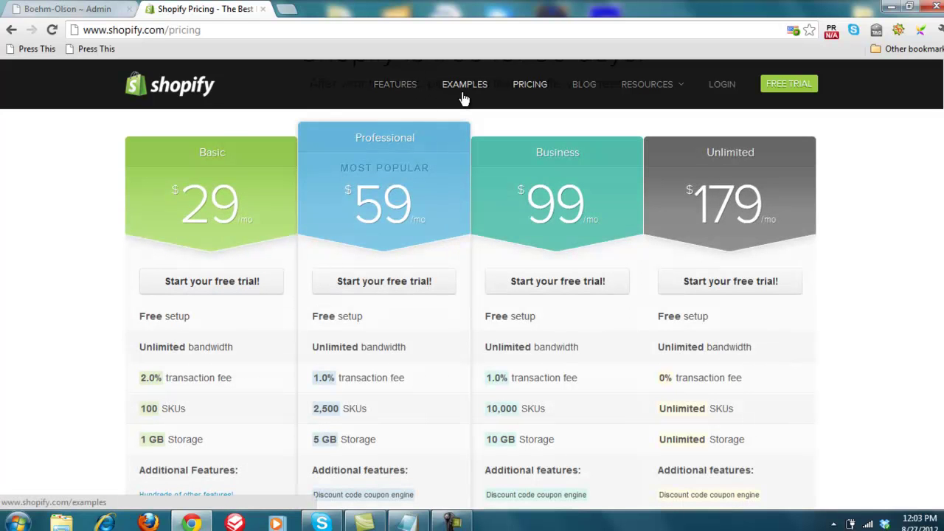
Load bagadoodog.com via 'bagadoo' in a new tab and browse its prints from $19.95.
{"action": "left_click", "coordinate": [286, 9]}
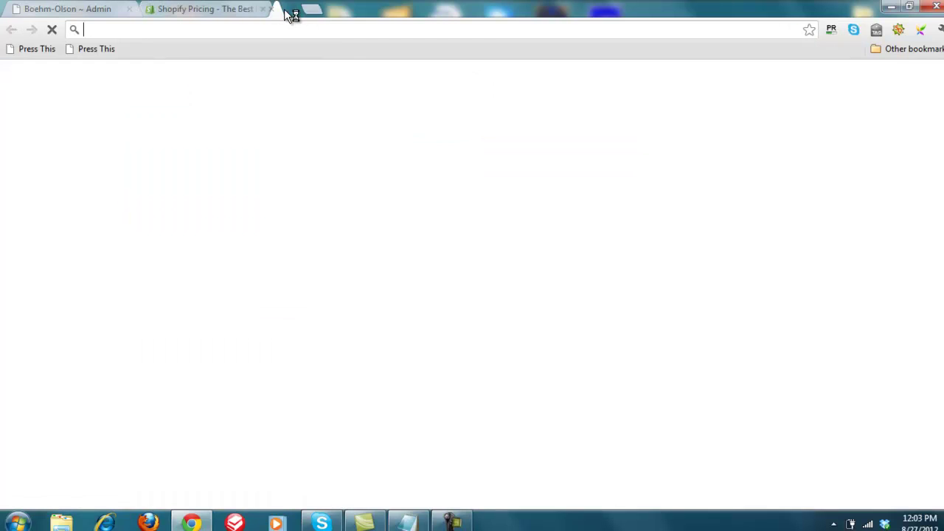
{"action": "type", "text": "bagadoodog.com"}
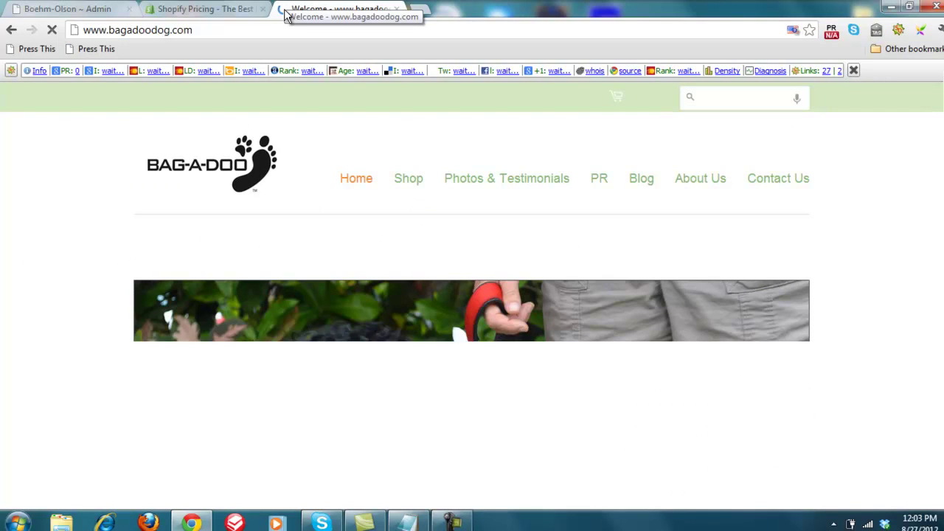
{"action": "scroll", "coordinate": [286, 13], "scroll_direction": "down", "scroll_amount": 6}
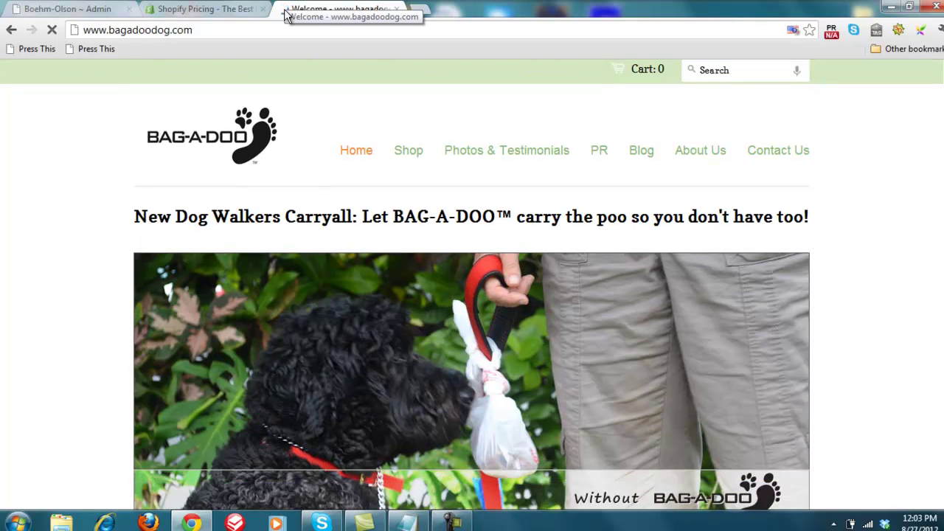
{"action": "scroll", "coordinate": [286, 13], "scroll_direction": "down", "scroll_amount": 4}
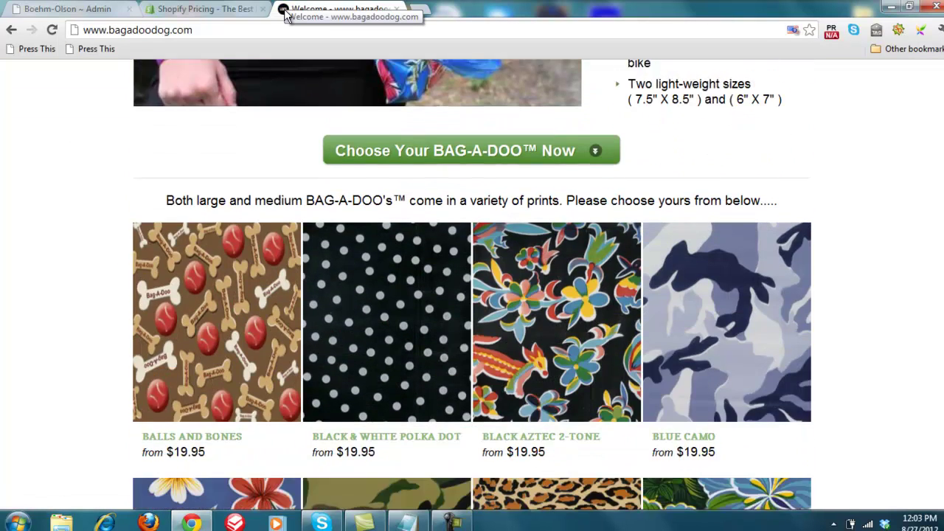
{"action": "scroll", "coordinate": [286, 14], "scroll_direction": "up", "scroll_amount": 6}
{"action": "scroll", "coordinate": [286, 14], "scroll_direction": "up", "scroll_amount": 5}
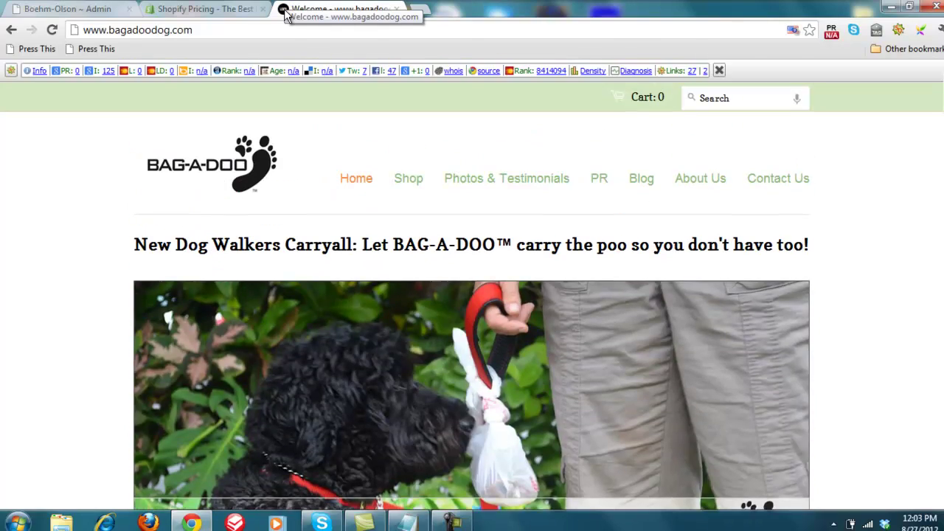
Go back to the Admin dashboard and open the Products list of sample shirts.
{"action": "left_click", "coordinate": [78, 12]}
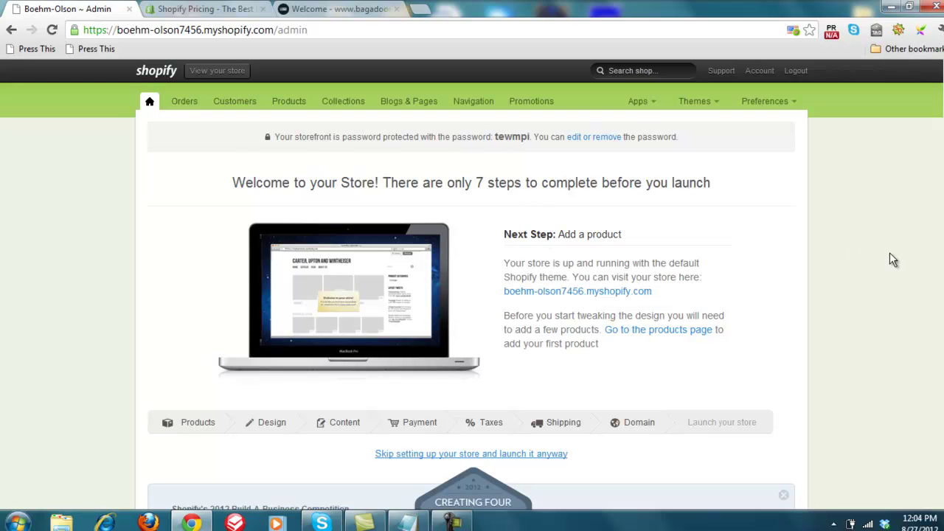
{"action": "scroll", "coordinate": [934, 211], "scroll_direction": "down", "scroll_amount": 2}
{"action": "scroll", "coordinate": [471, 286], "scroll_direction": "up", "scroll_amount": 1}
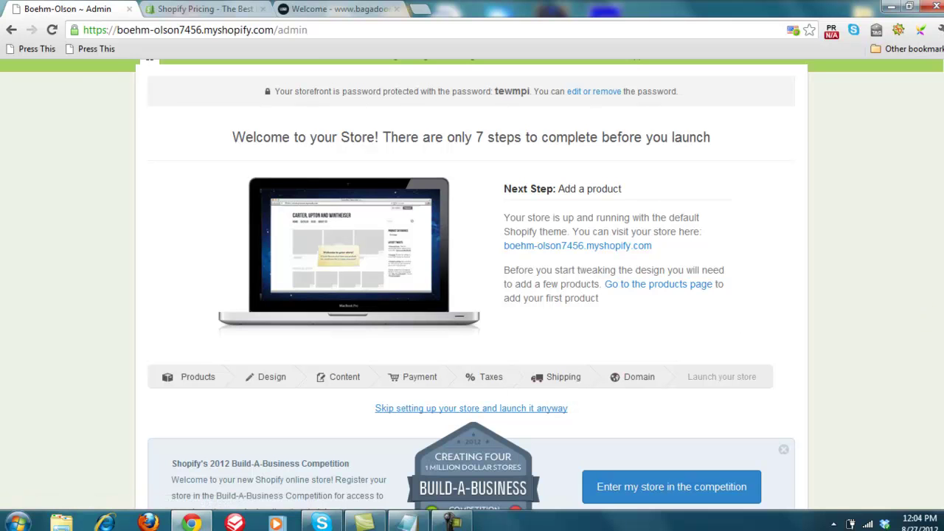
{"action": "scroll", "coordinate": [929, 309], "scroll_direction": "up", "scroll_amount": 1}
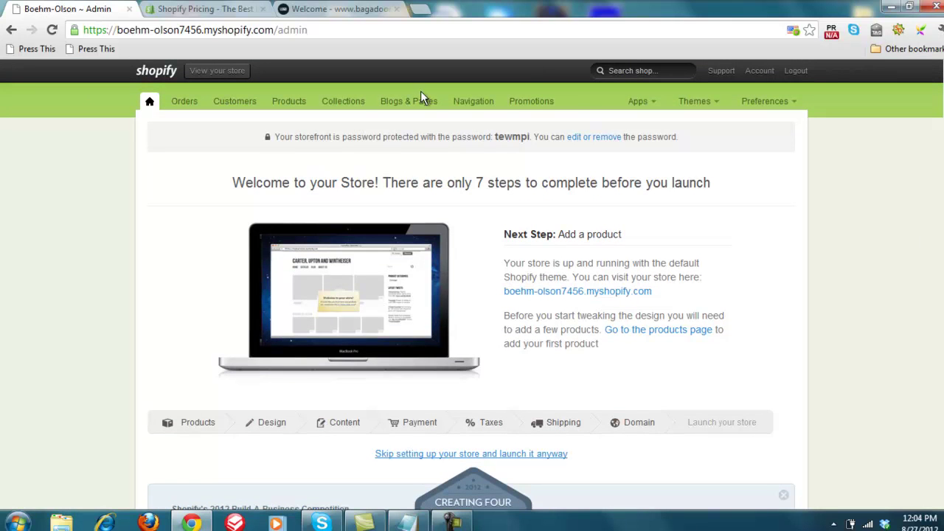
{"action": "left_click", "coordinate": [294, 106]}
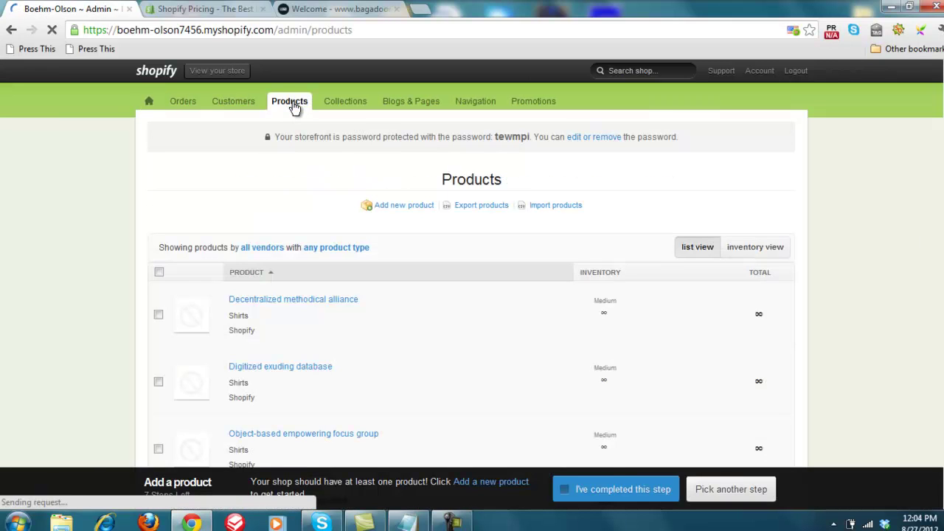
Start a new product titled 'Test Product 123'.
{"action": "left_click", "coordinate": [399, 205]}
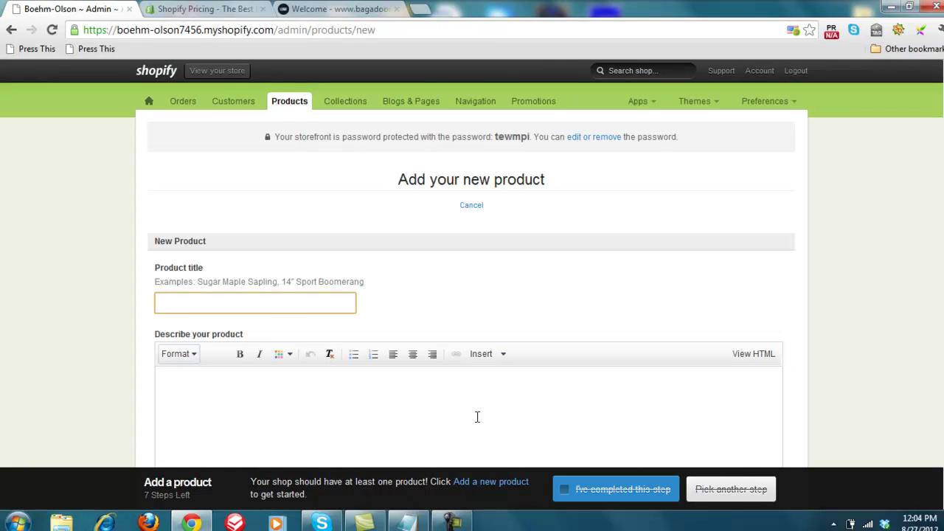
{"action": "type", "text": "Test Prodcut"}
{"action": "key", "text": "BackSpace"}
{"action": "key", "text": "BackSpace"}
{"action": "key", "text": "BackSpace"}
{"action": "type", "text": "uct 123"}
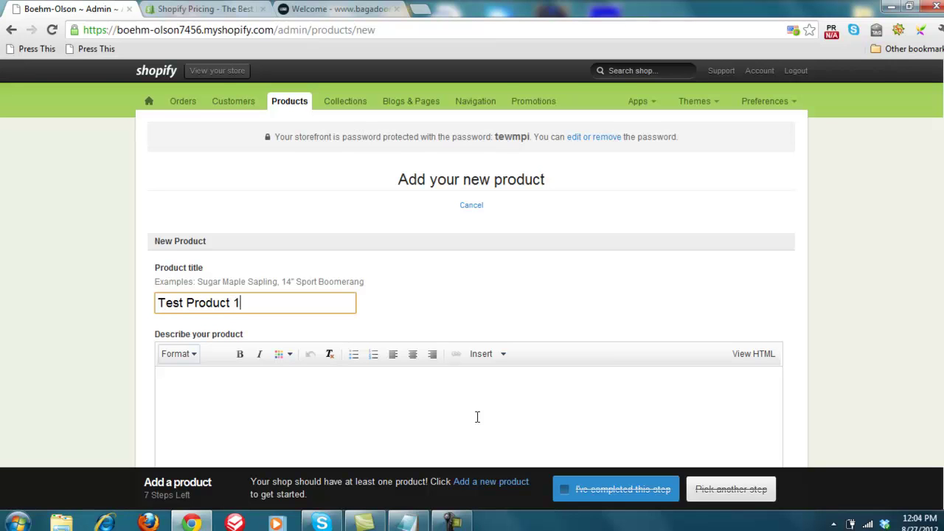
Write a description mentioning descriptions, Headlines, Bullet Points and, on a new line, Colors.
{"action": "left_click", "coordinate": [339, 394]}
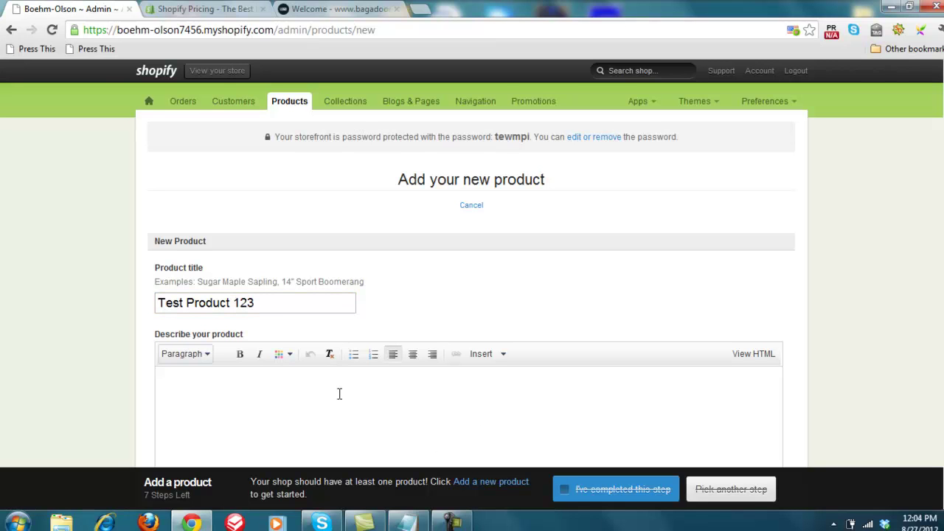
{"action": "type", "text": "Various different inste"}
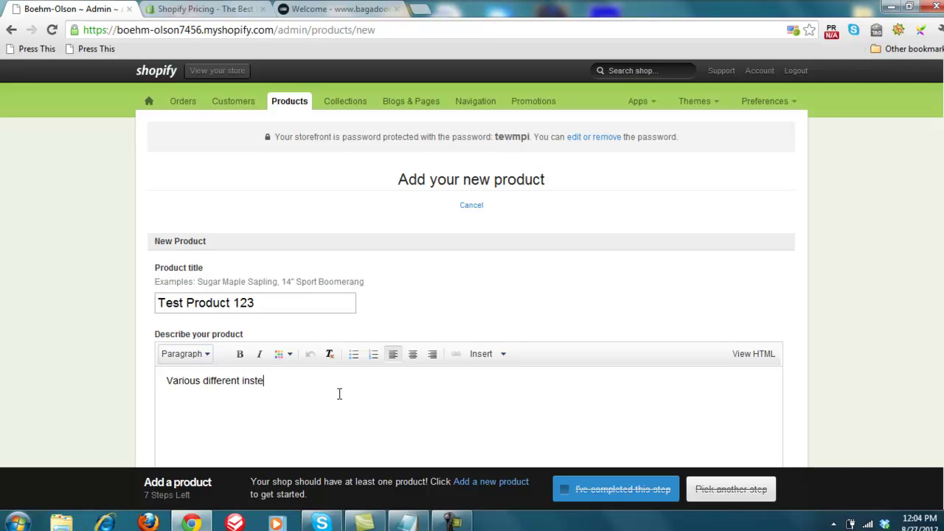
{"action": "key", "text": "BackSpace"}
{"action": "key", "text": "BackSpace"}
{"action": "key", "text": "BackSpace"}
{"action": "key", "text": "BackSpace"}
{"action": "type", "text": "de"}
{"action": "type", "text": "scriptions H"}
{"action": "type", "text": "eadlines "}
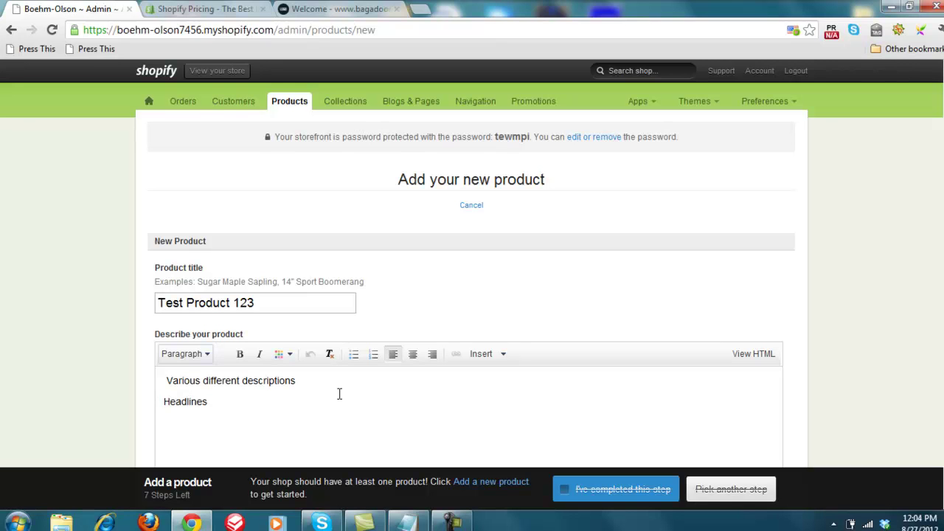
{"action": "type", "text": "Bullet Points"}
{"action": "key", "text": "Return"}
{"action": "type", "text": "Colors"}
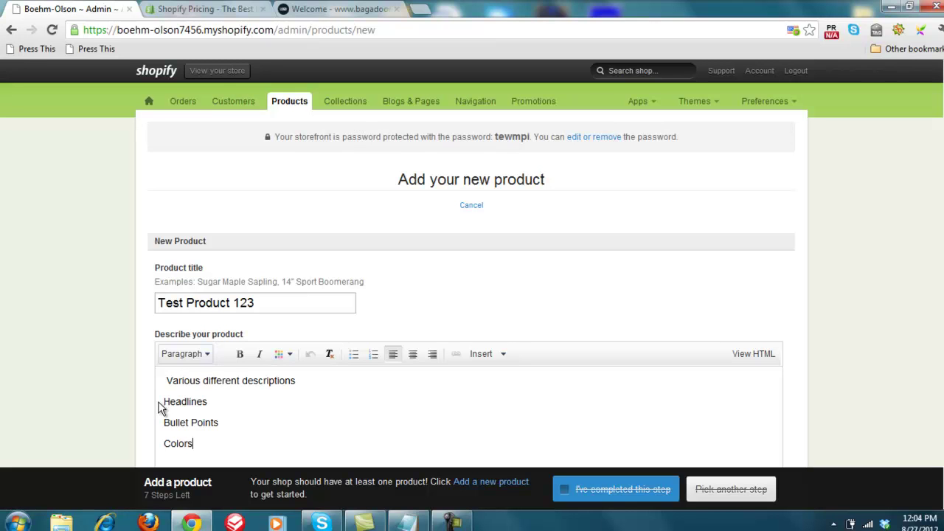
Format the word Headlines as Heading 1.
{"action": "left_click_drag", "start_coordinate": [163, 403], "coordinate": [215, 401]}
{"action": "left_click", "coordinate": [206, 356]}
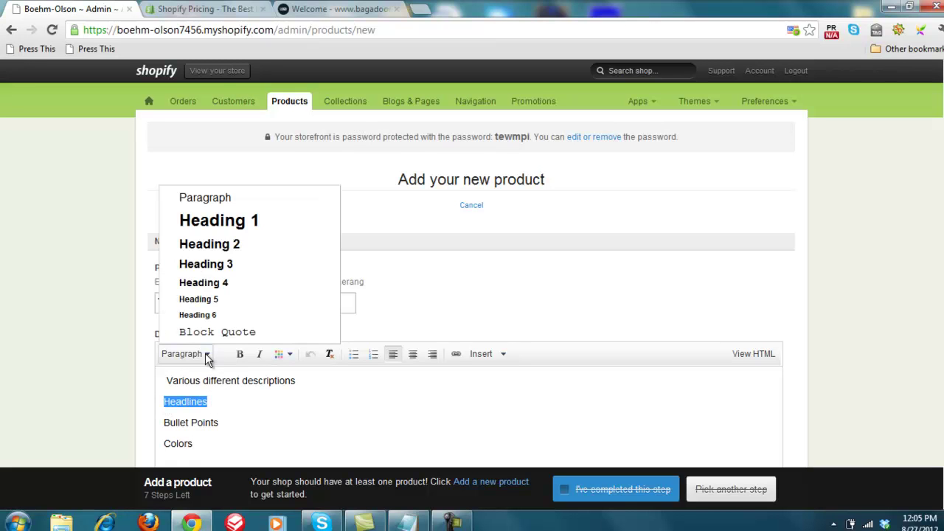
{"action": "left_click", "coordinate": [225, 229]}
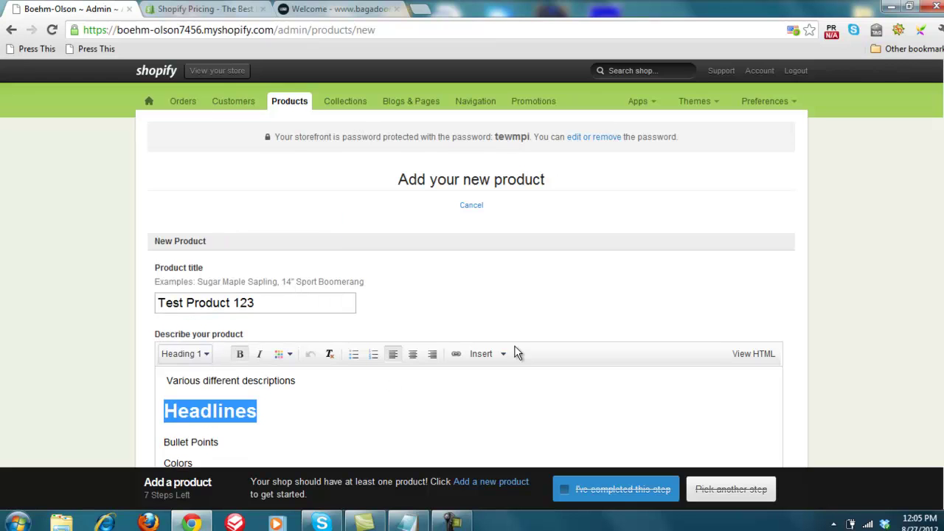
Add a bulleted list with items 1, 2 and 3 below Bullet Points.
{"action": "scroll", "coordinate": [472, 295], "scroll_direction": "down", "scroll_amount": 1}
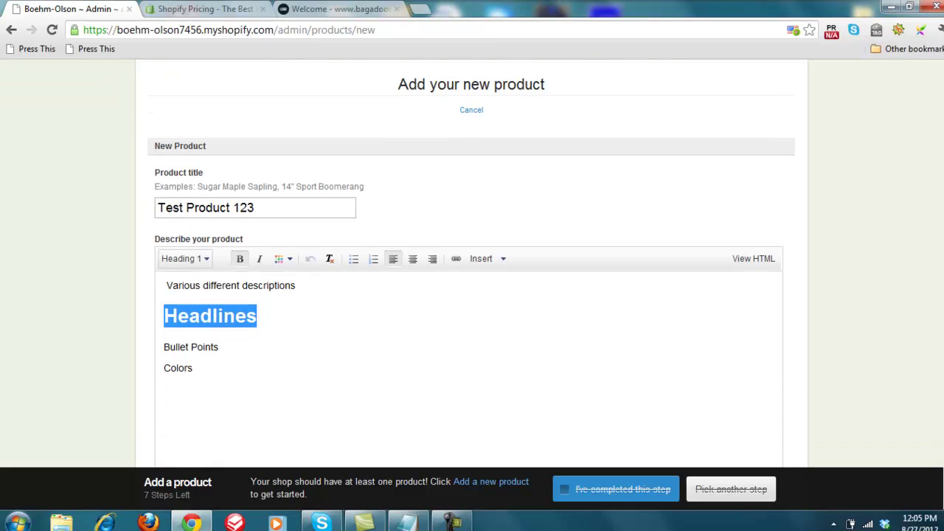
{"action": "left_click", "coordinate": [235, 351]}
{"action": "key", "text": "Return"}
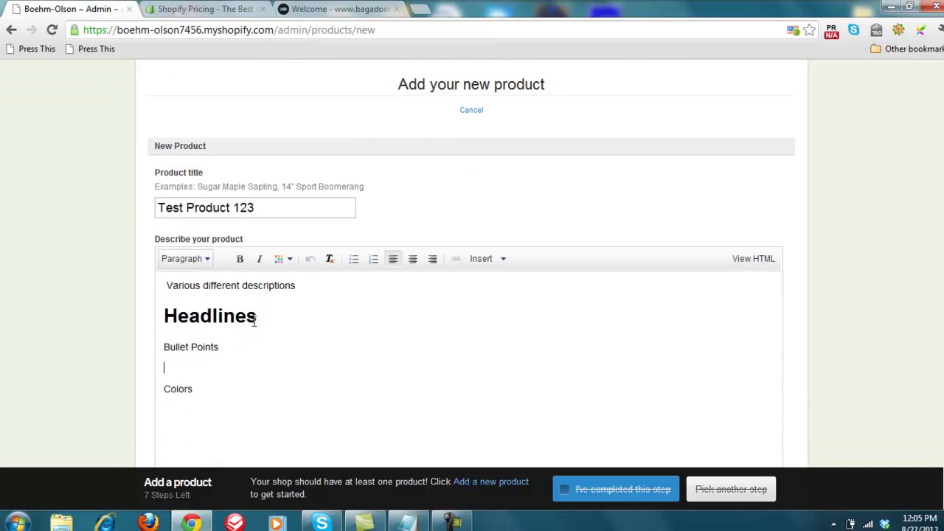
{"action": "left_click", "coordinate": [353, 261]}
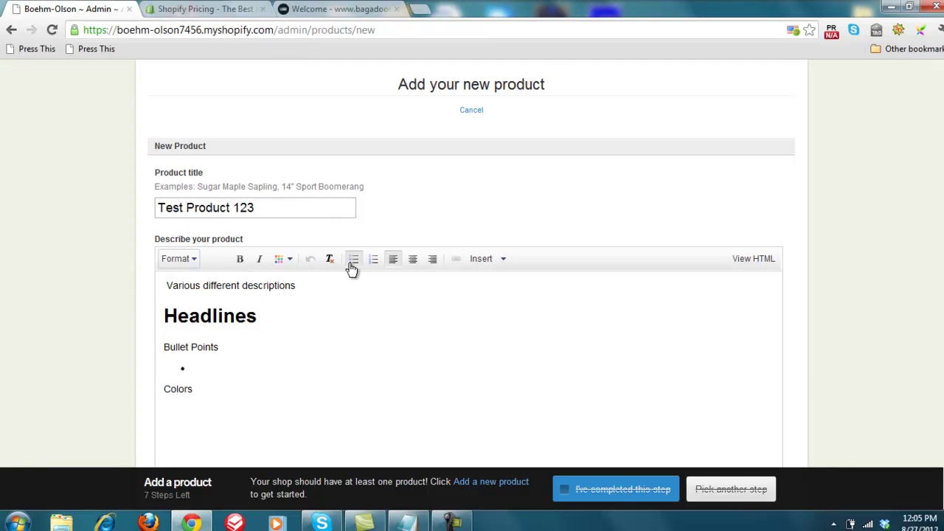
{"action": "type", "text": "1"}
{"action": "key", "text": "Return"}
{"action": "type", "text": "2"}
{"action": "key", "text": "Return"}
{"action": "type", "text": "3"}
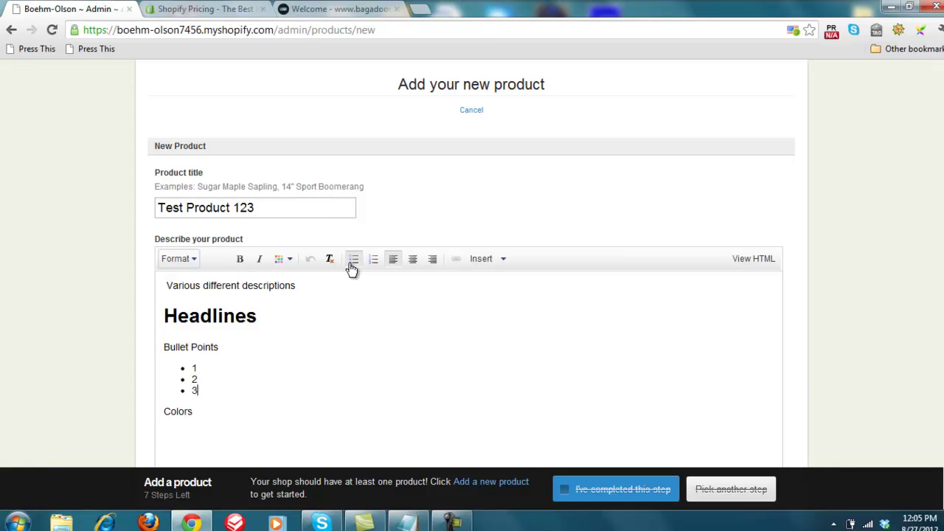
Colour the word Colors red using the toolbar text colour palette.
{"action": "double_click", "coordinate": [188, 411]}
{"action": "left_click", "coordinate": [289, 259]}
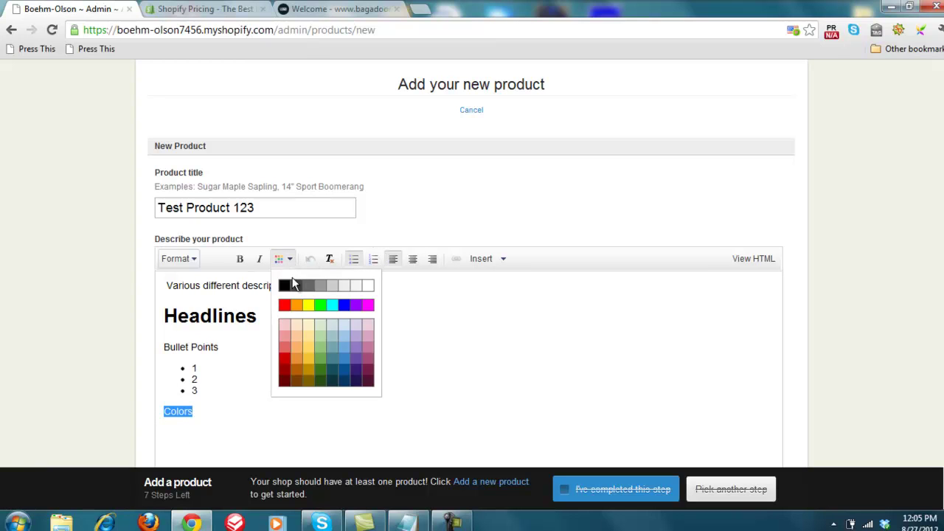
{"action": "left_click", "coordinate": [285, 305]}
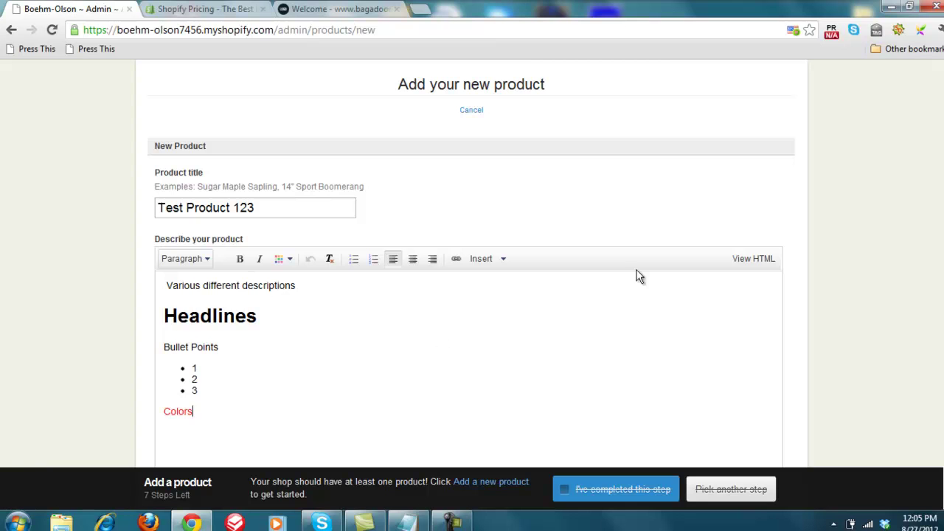
Keep Shirts as product type and create the new vendor 'My test site tshirt compani'.
{"action": "scroll", "coordinate": [637, 270], "scroll_direction": "down", "scroll_amount": 5}
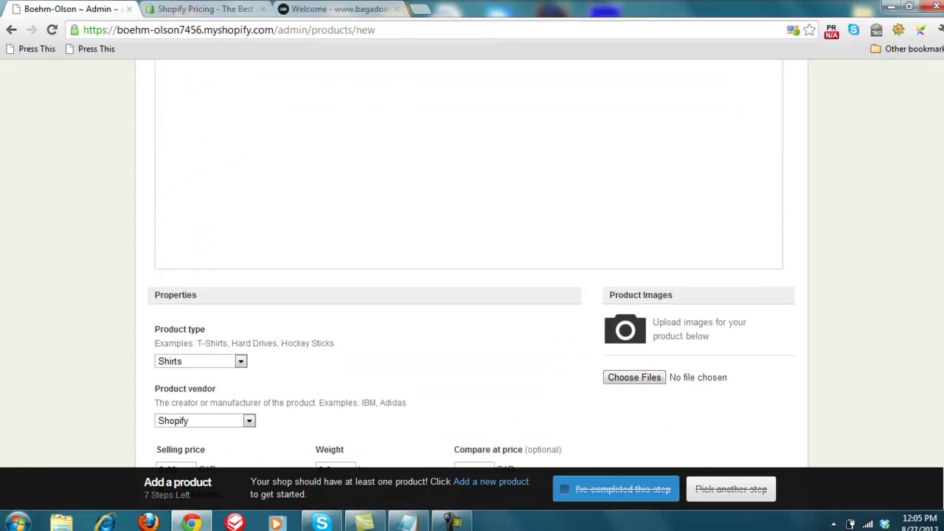
{"action": "scroll", "coordinate": [404, 319], "scroll_direction": "down", "scroll_amount": 1}
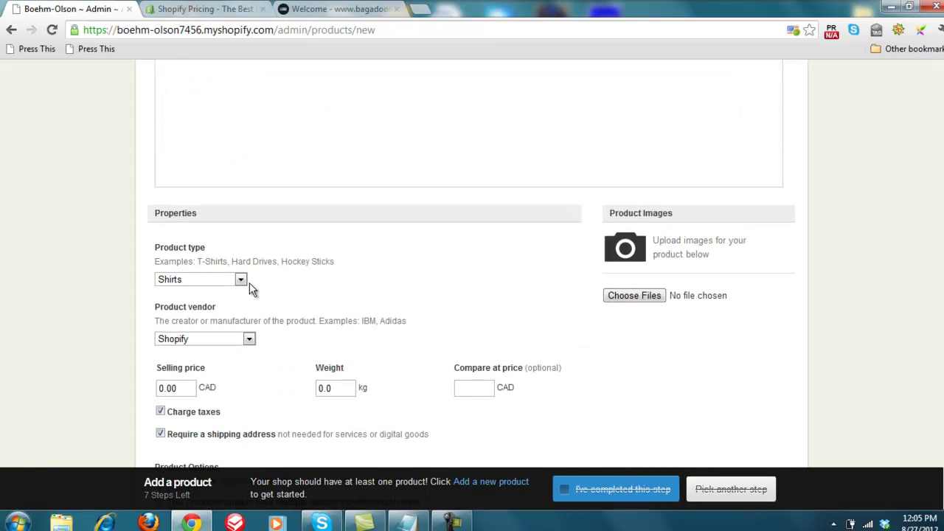
{"action": "left_click", "coordinate": [241, 281]}
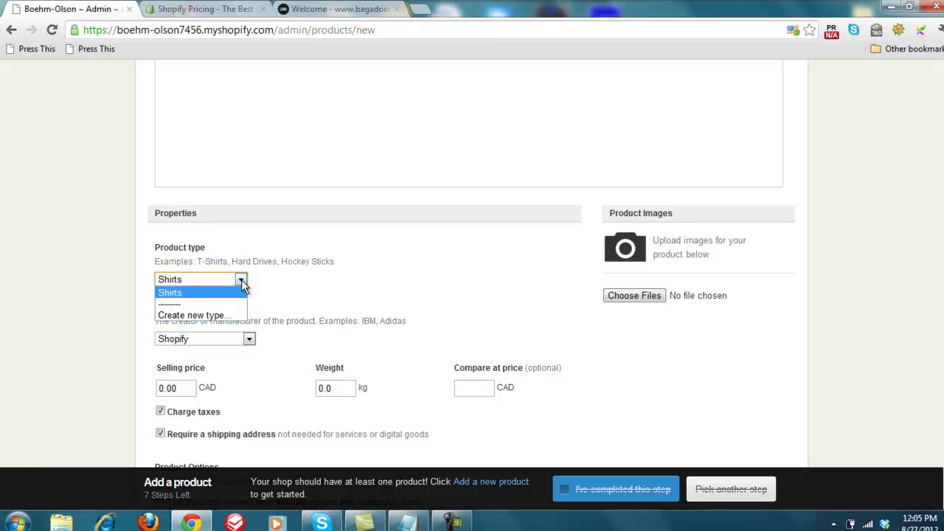
{"action": "left_click", "coordinate": [242, 279]}
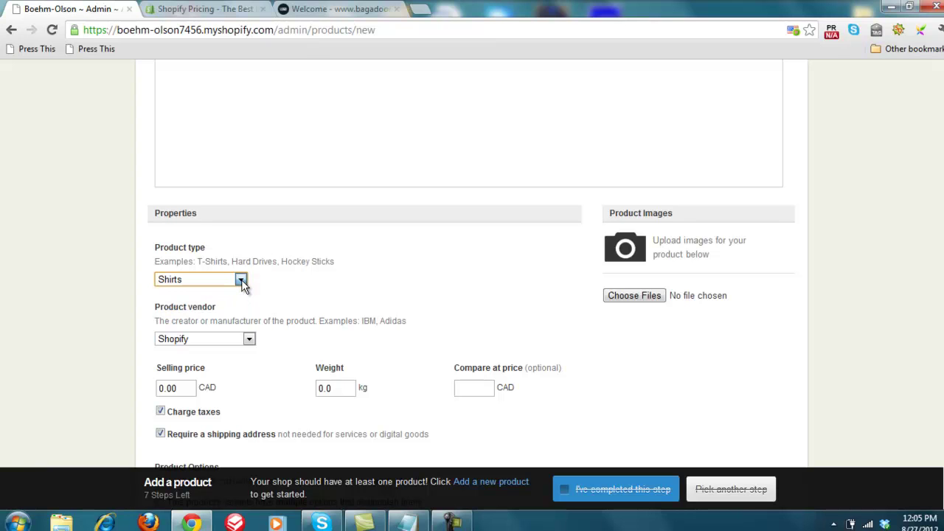
{"action": "left_click", "coordinate": [250, 339]}
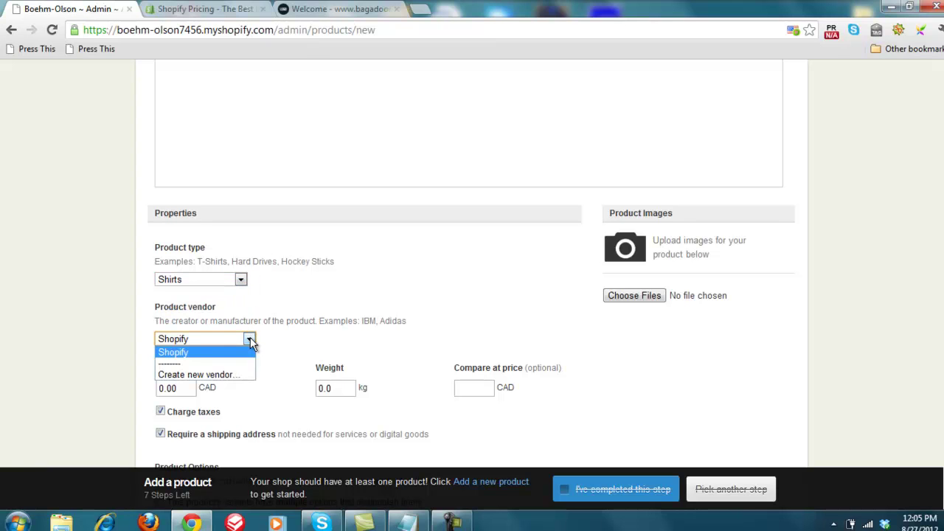
{"action": "left_click", "coordinate": [222, 374]}
{"action": "left_click", "coordinate": [301, 342]}
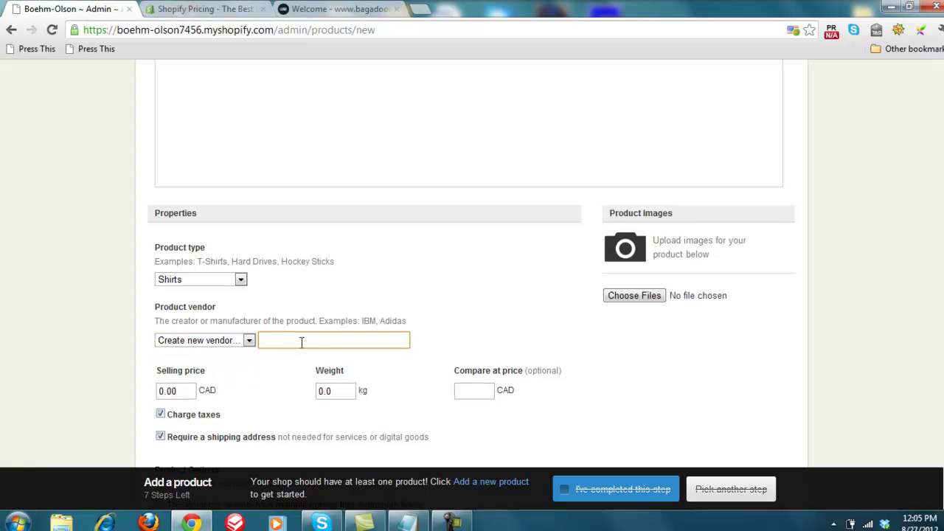
{"action": "type", "text": "My test site tshirt compani"}
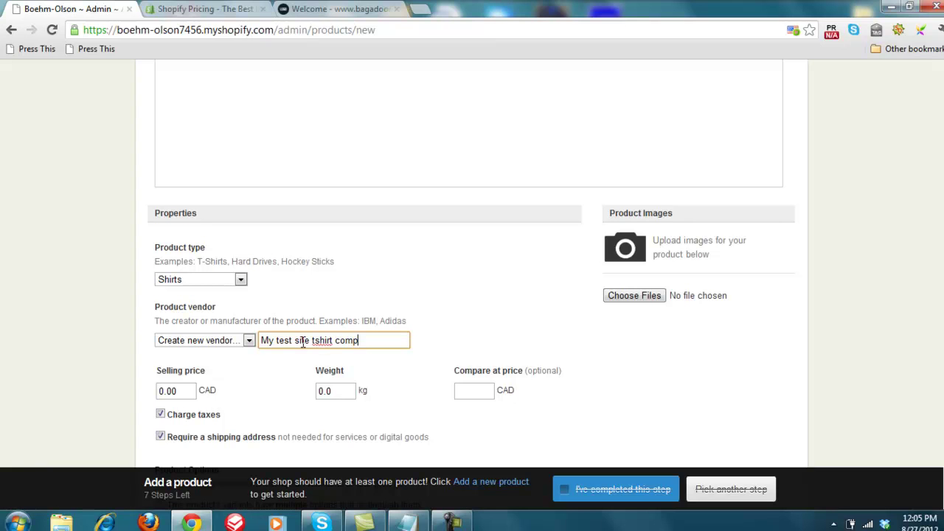
{"action": "left_click", "coordinate": [42, 400]}
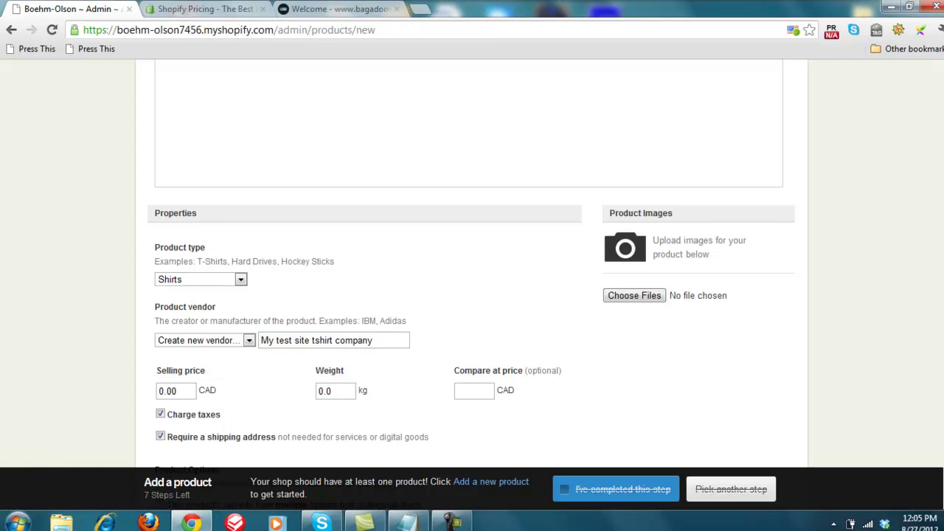
Set price 19.99, compare-at price 29.99 and weight 2 kg.
{"action": "scroll", "coordinate": [472, 266], "scroll_direction": "down", "scroll_amount": 2}
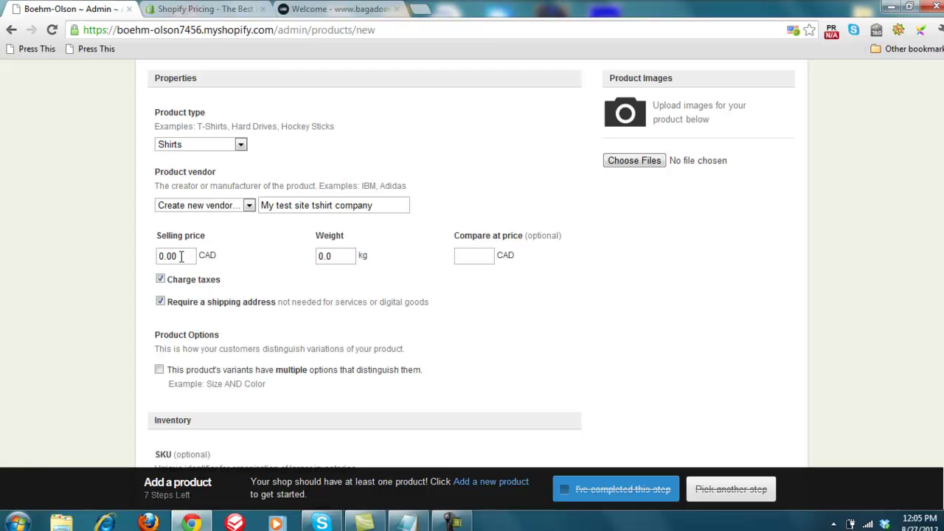
{"action": "left_click", "coordinate": [482, 257]}
{"action": "type", "text": "29.99"}
{"action": "left_click", "coordinate": [173, 257]}
{"action": "type", "text": "19.99"}
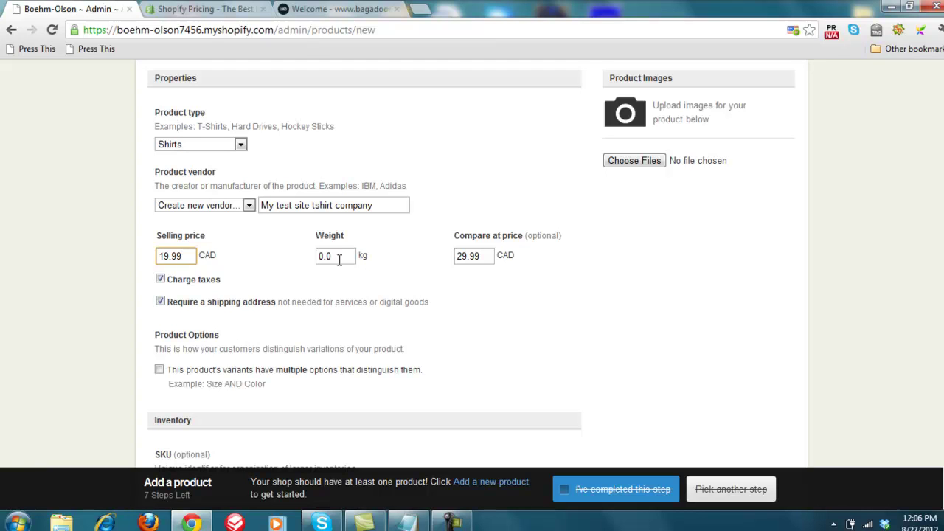
{"action": "key", "text": "Tab"}
{"action": "type", "text": "2"}
{"action": "left_click", "coordinate": [228, 280]}
Enable multiple options with Size defaulting to Small and Color defaulting to Red.
{"action": "left_click", "coordinate": [158, 369]}
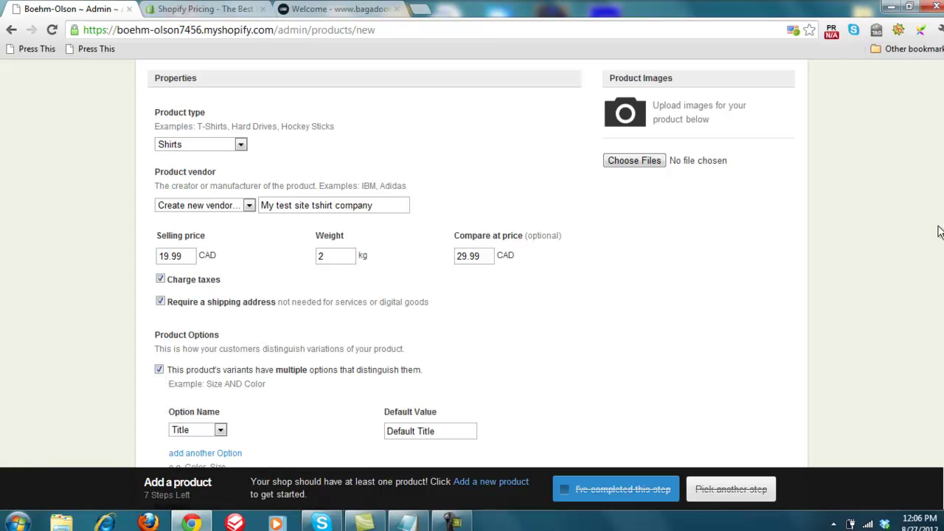
{"action": "scroll", "coordinate": [471, 209], "scroll_direction": "down", "scroll_amount": 4}
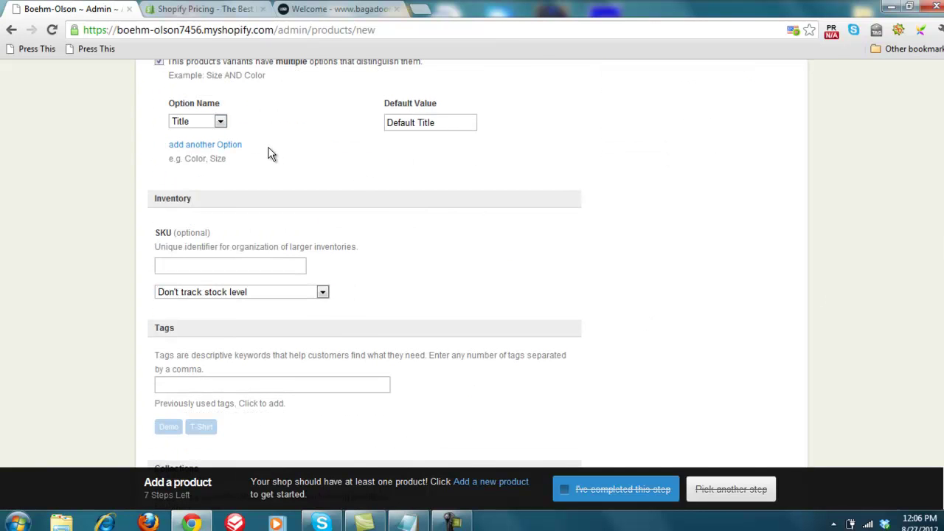
{"action": "left_click", "coordinate": [220, 121]}
{"action": "left_click", "coordinate": [199, 152]}
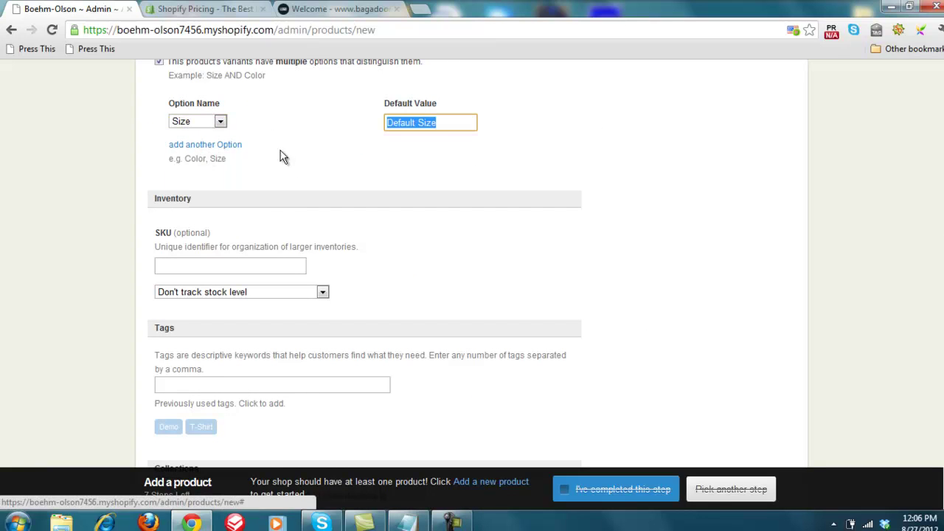
{"action": "type", "text": "Small"}
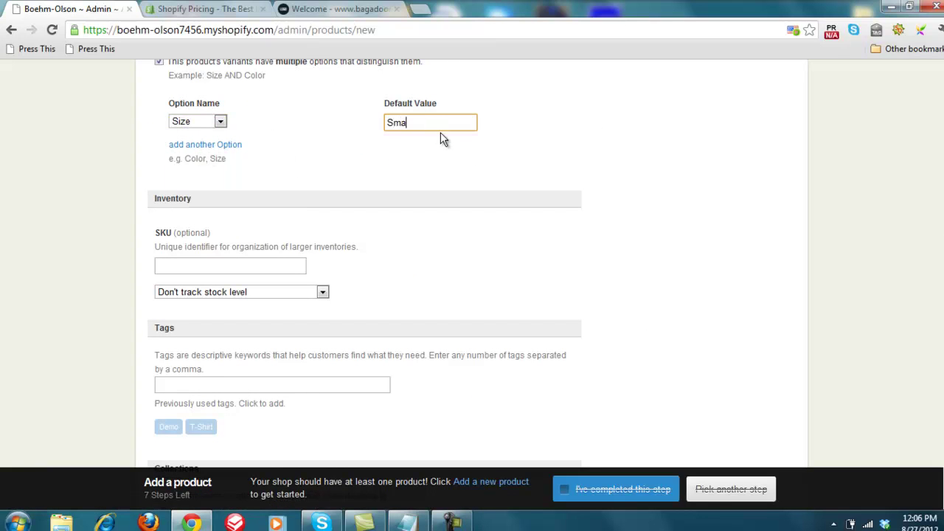
{"action": "left_click", "coordinate": [472, 259]}
{"action": "left_click", "coordinate": [230, 146]}
{"action": "left_click", "coordinate": [209, 146]}
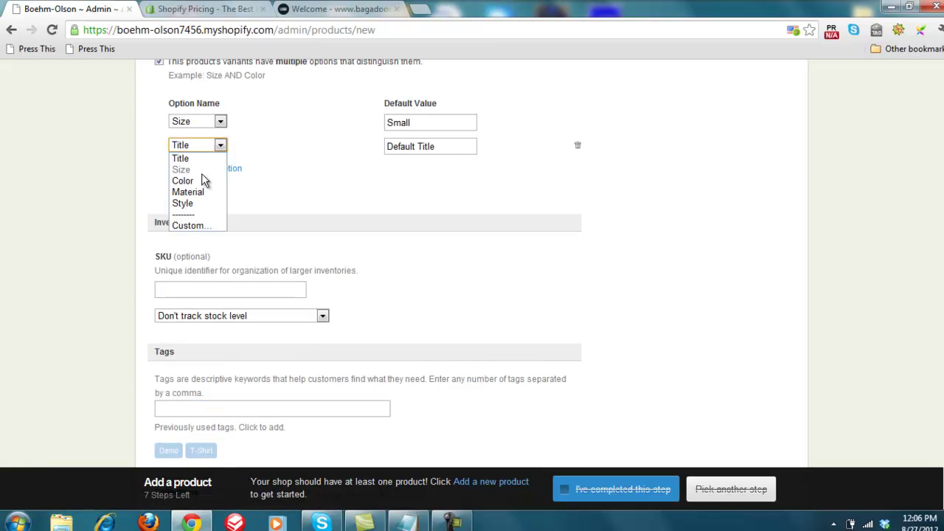
{"action": "left_click", "coordinate": [214, 183]}
{"action": "type", "text": "Red"}
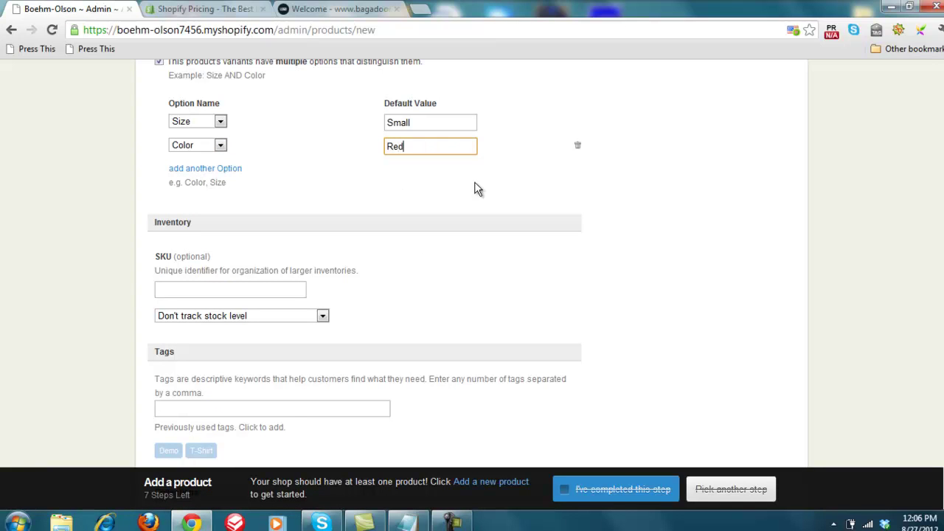
{"action": "left_click", "coordinate": [530, 302]}
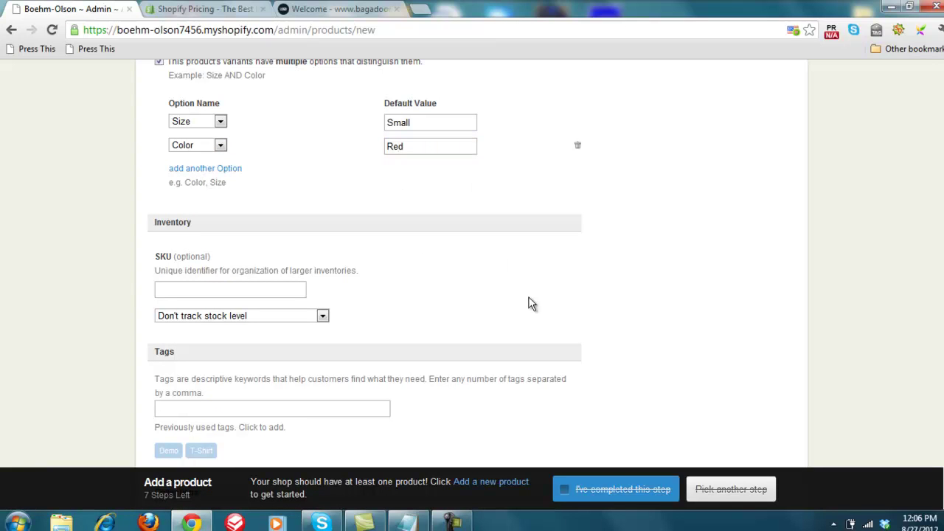
Leave stock untracked and tag the product T-Shirt.
{"action": "left_click", "coordinate": [307, 318]}
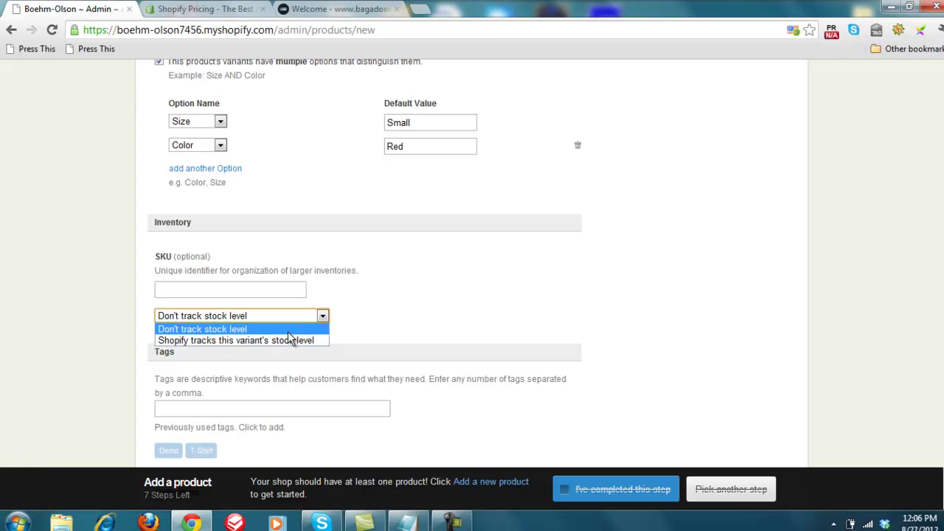
{"action": "left_click", "coordinate": [531, 326]}
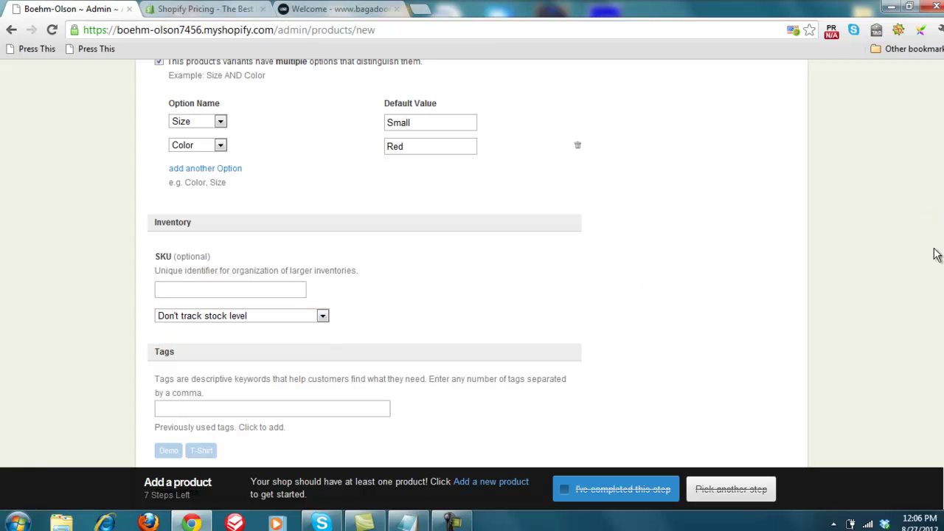
{"action": "scroll", "coordinate": [472, 265], "scroll_direction": "down", "scroll_amount": 1}
{"action": "scroll", "coordinate": [435, 339], "scroll_direction": "down", "scroll_amount": 1}
{"action": "left_click", "coordinate": [199, 333]}
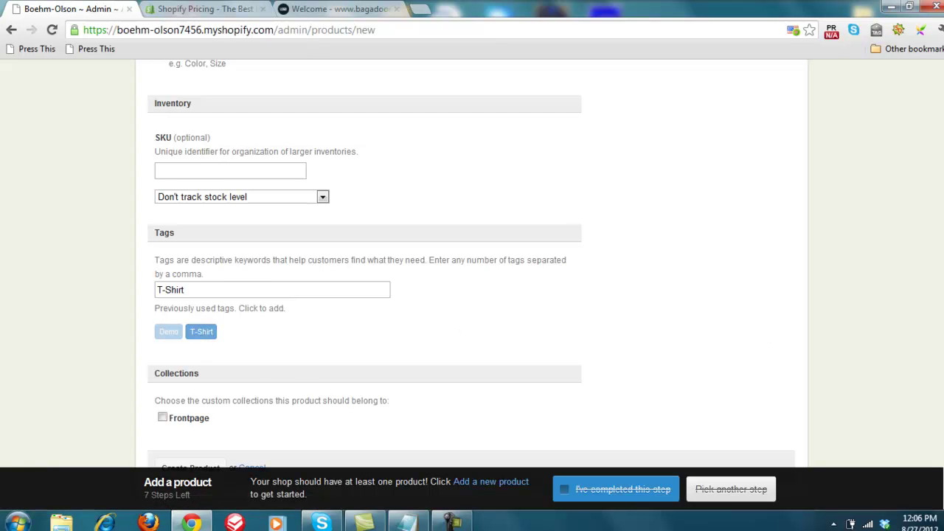
{"action": "scroll", "coordinate": [400, 347], "scroll_direction": "down", "scroll_amount": 2}
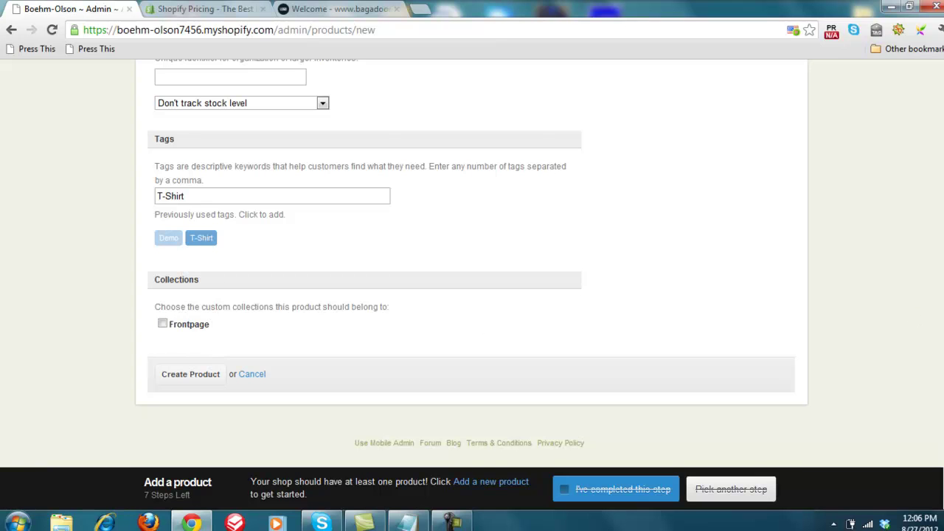
Upload the image 03-1200-3.jpg to the product.
{"action": "scroll", "coordinate": [472, 265], "scroll_direction": "up", "scroll_amount": 8}
{"action": "scroll", "coordinate": [472, 266], "scroll_direction": "up", "scroll_amount": 2}
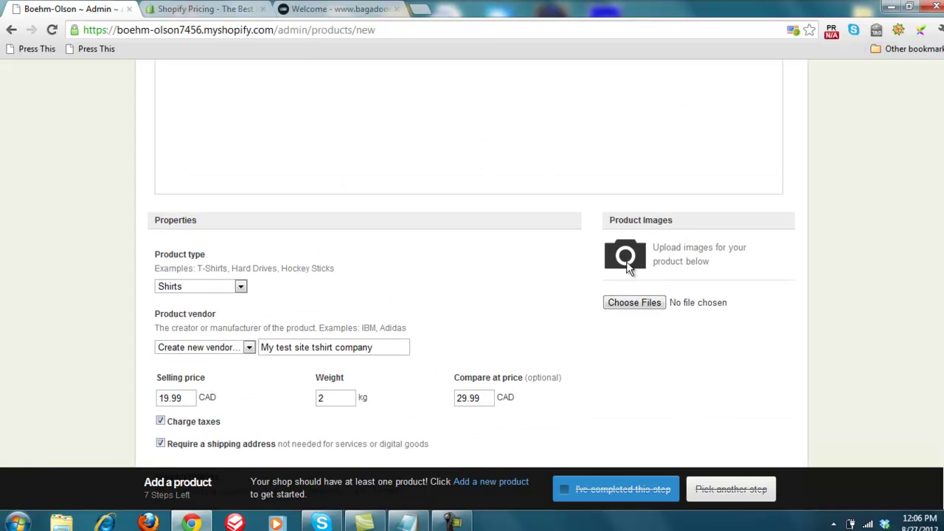
{"action": "left_click", "coordinate": [640, 304]}
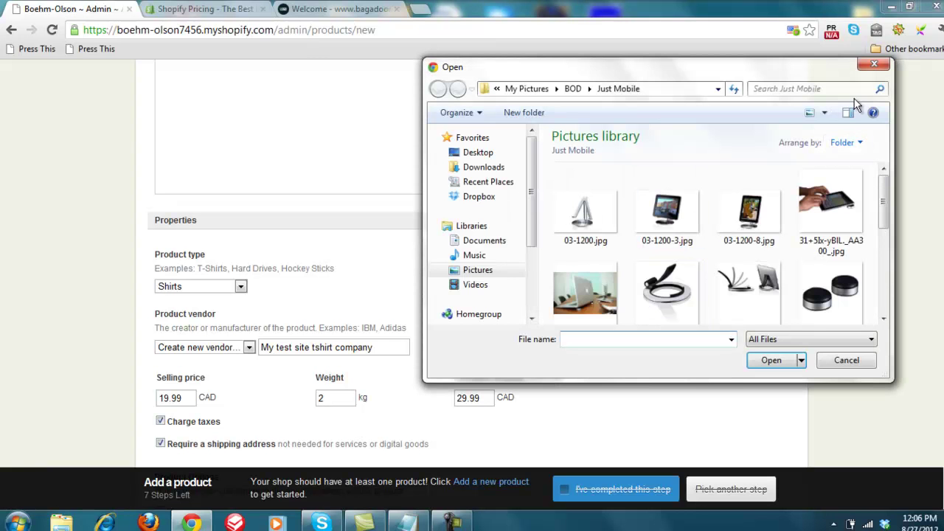
{"action": "left_click", "coordinate": [682, 231]}
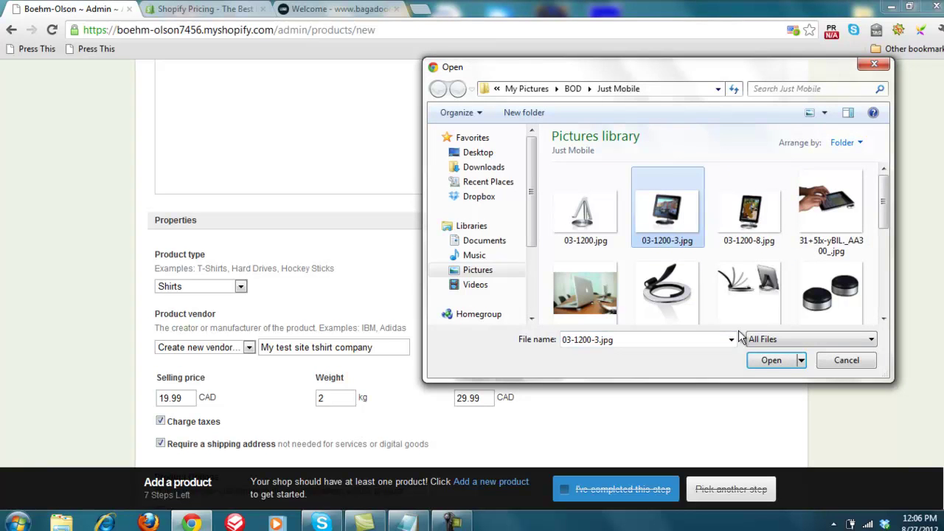
{"action": "left_click", "coordinate": [763, 363]}
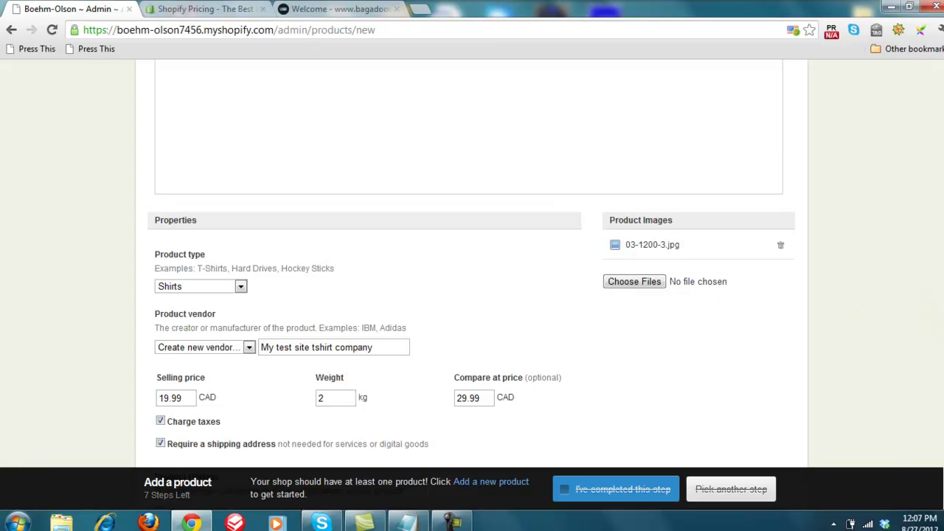
Add the product to the Frontpage collection and create it.
{"action": "scroll", "coordinate": [472, 266], "scroll_direction": "down", "scroll_amount": 3}
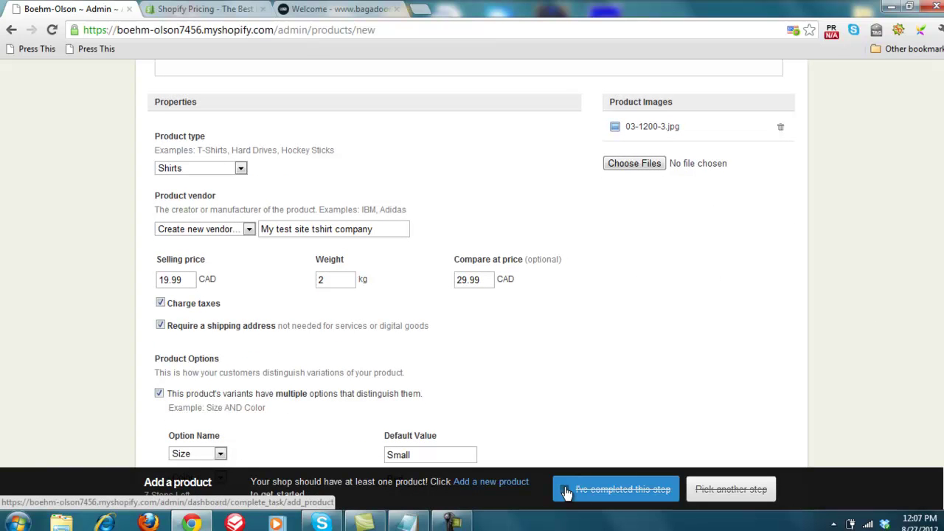
{"action": "scroll", "coordinate": [472, 265], "scroll_direction": "down", "scroll_amount": 2}
{"action": "scroll", "coordinate": [354, 429], "scroll_direction": "down", "scroll_amount": 5}
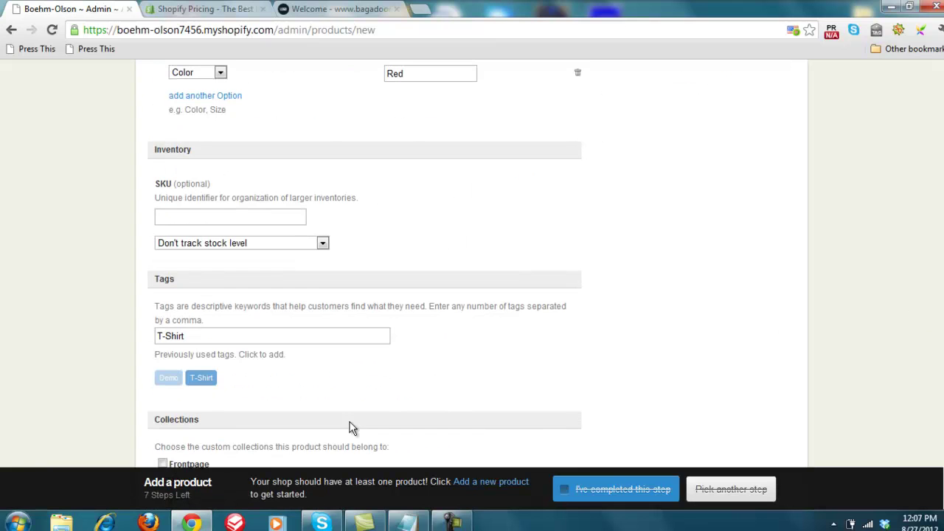
{"action": "scroll", "coordinate": [472, 266], "scroll_direction": "down", "scroll_amount": 2}
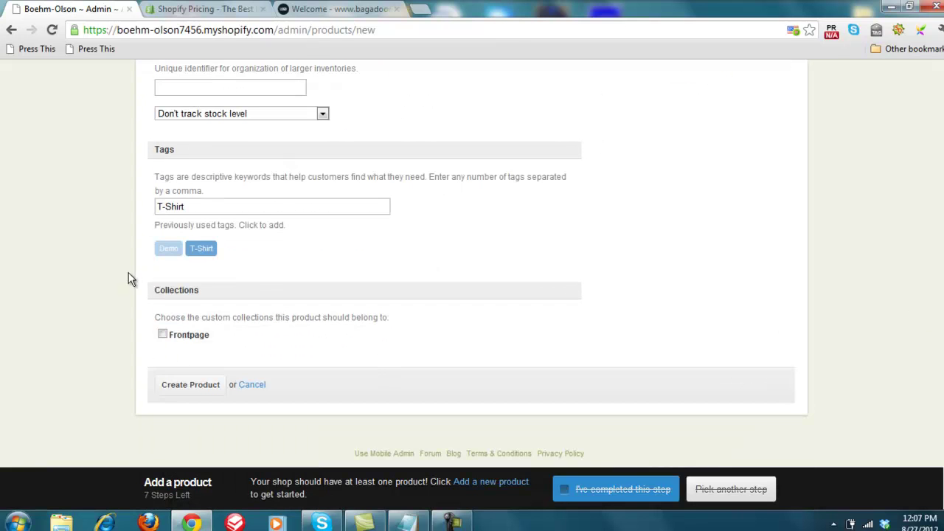
{"action": "left_click", "coordinate": [162, 334]}
{"action": "left_click", "coordinate": [181, 390]}
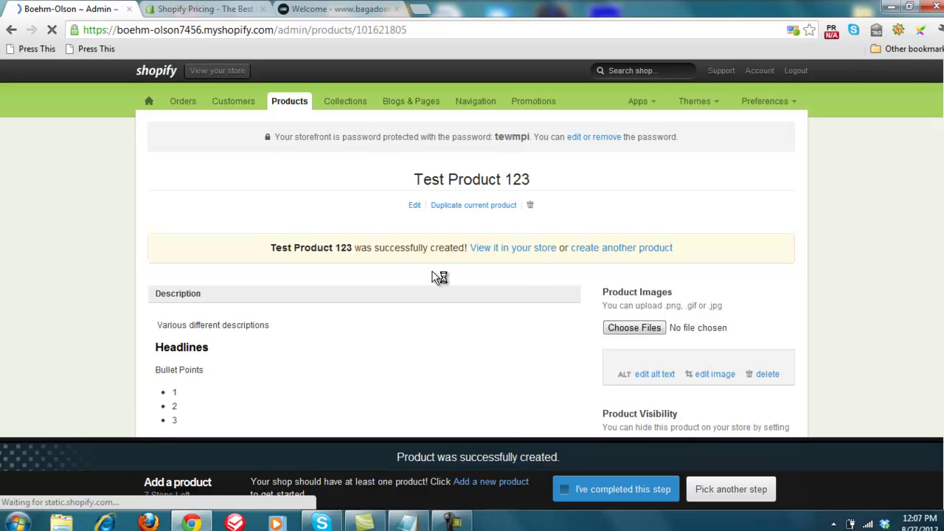
{"action": "scroll", "coordinate": [937, 200], "scroll_direction": "down", "scroll_amount": 3}
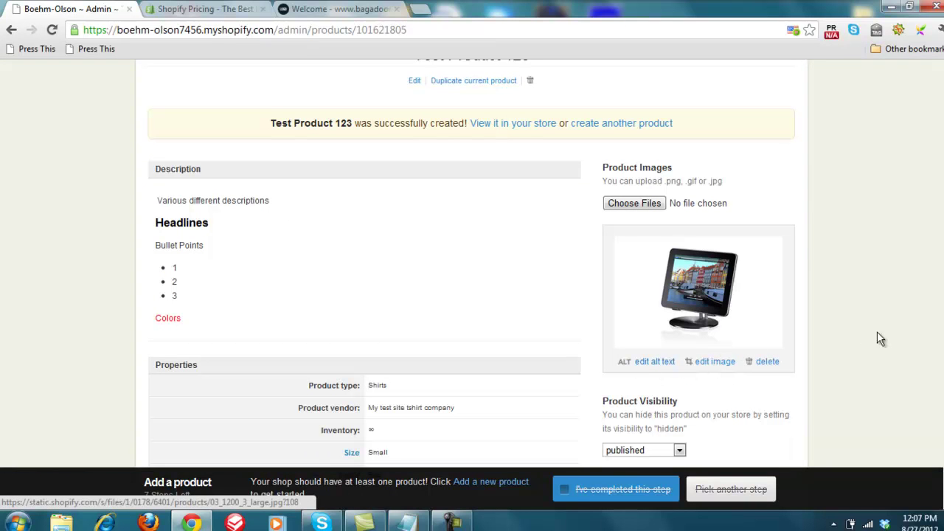
{"action": "scroll", "coordinate": [472, 265], "scroll_direction": "down", "scroll_amount": 1}
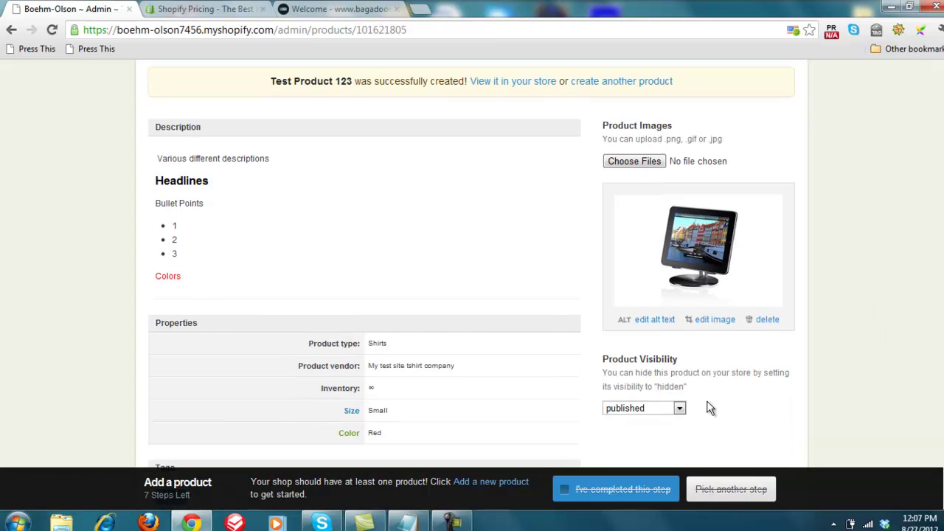
{"action": "left_click", "coordinate": [677, 410]}
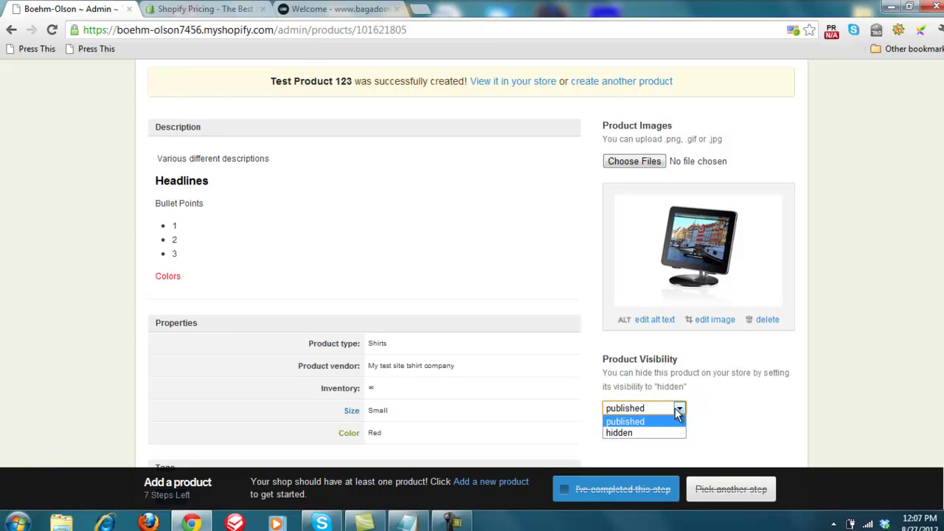
{"action": "left_click", "coordinate": [675, 408]}
{"action": "scroll", "coordinate": [472, 265], "scroll_direction": "down", "scroll_amount": 5}
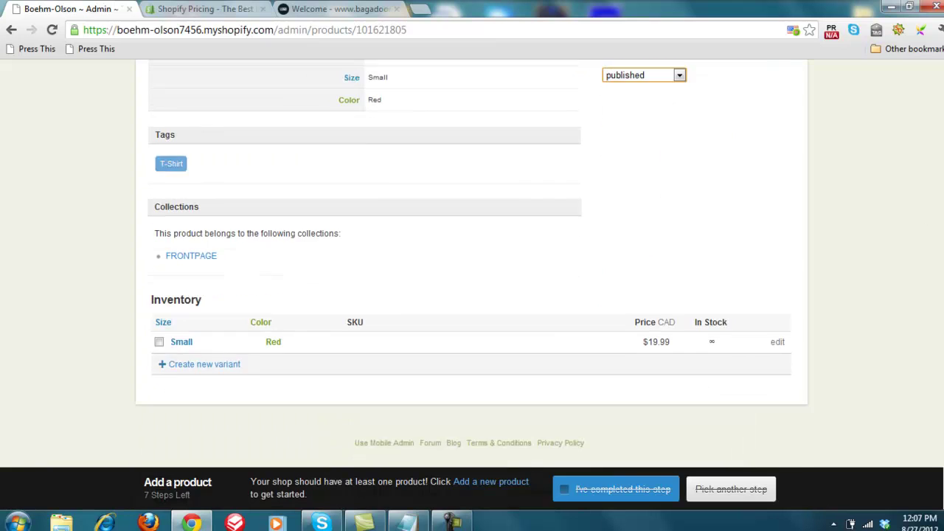
{"action": "scroll", "coordinate": [472, 265], "scroll_direction": "up", "scroll_amount": 6}
{"action": "scroll", "coordinate": [472, 265], "scroll_direction": "down", "scroll_amount": 2}
{"action": "scroll", "coordinate": [928, 374], "scroll_direction": "down", "scroll_amount": 3}
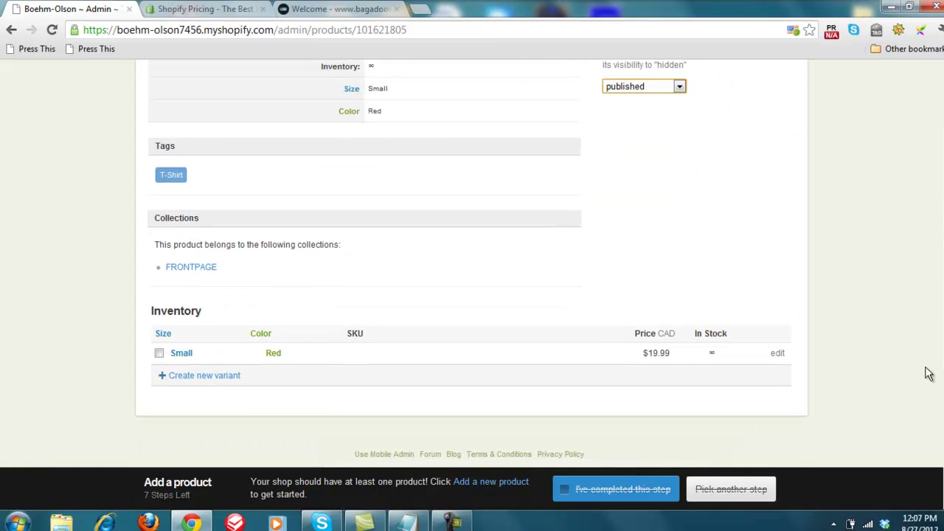
Create a variant with Size Medium and Color Red for Test Product 123.
{"action": "left_click", "coordinate": [210, 376]}
{"action": "scroll", "coordinate": [257, 228], "scroll_direction": "down", "scroll_amount": 2}
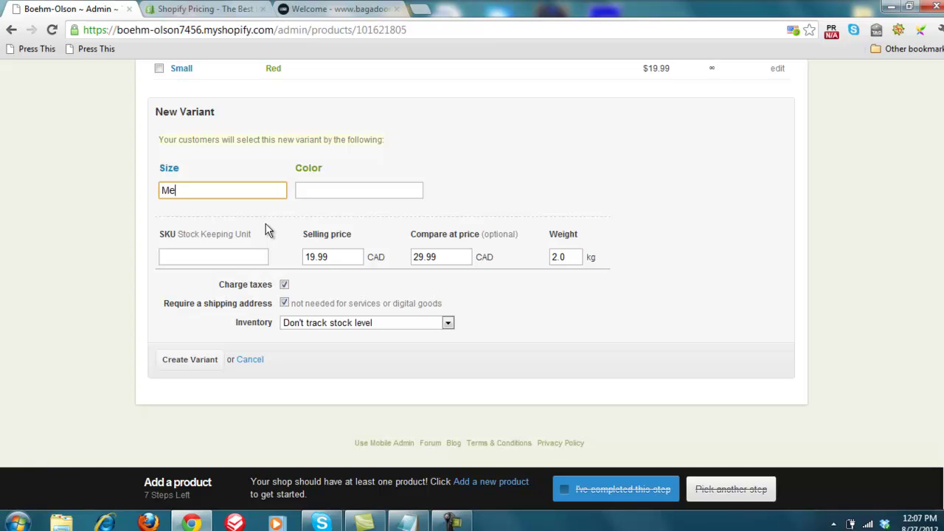
{"action": "type", "text": "Mediu"}
{"action": "key", "text": "Tab"}
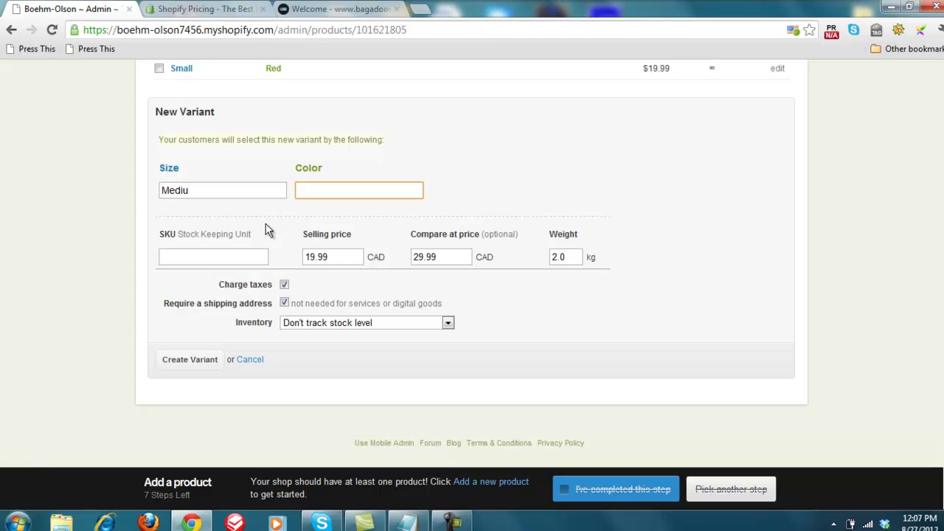
{"action": "key", "text": "shift+Tab"}
{"action": "key", "text": "End"}
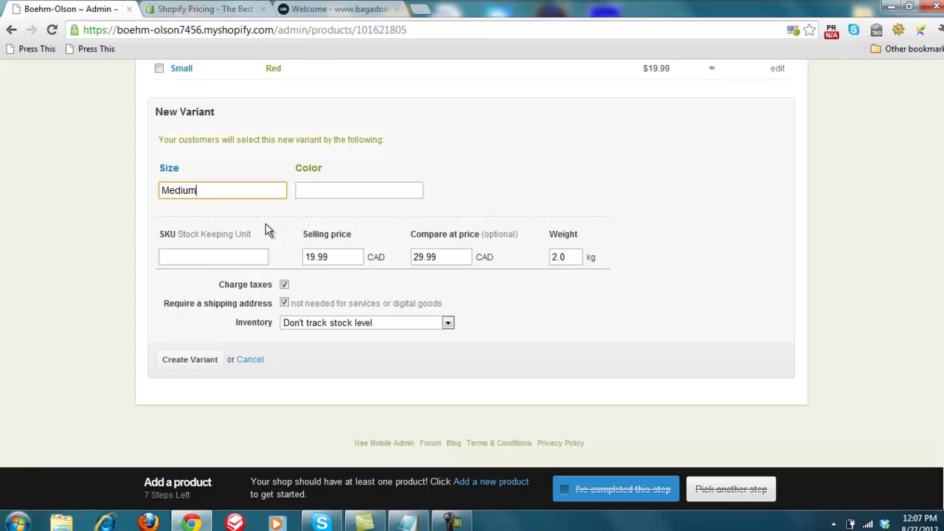
{"action": "key", "text": "Tab"}
{"action": "type", "text": "Red"}
{"action": "key", "text": "Tab"}
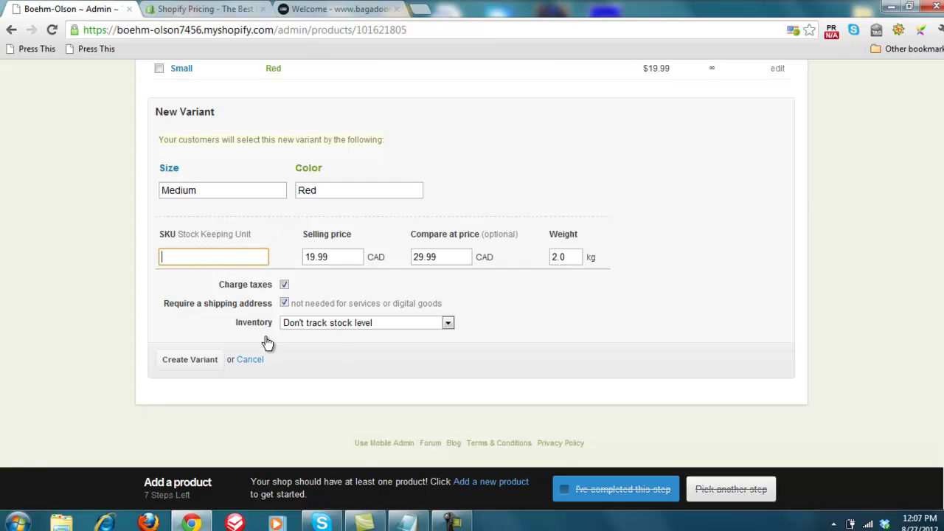
{"action": "left_click", "coordinate": [180, 365]}
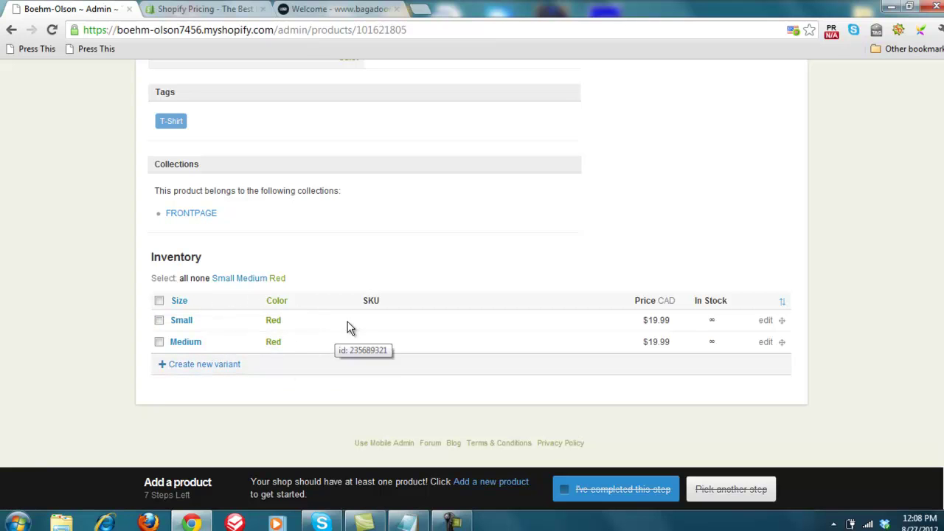
Duplicate Test Product 123 under the title 'Test Product 345' and review the copy.
{"action": "scroll", "coordinate": [471, 259], "scroll_direction": "up", "scroll_amount": 1}
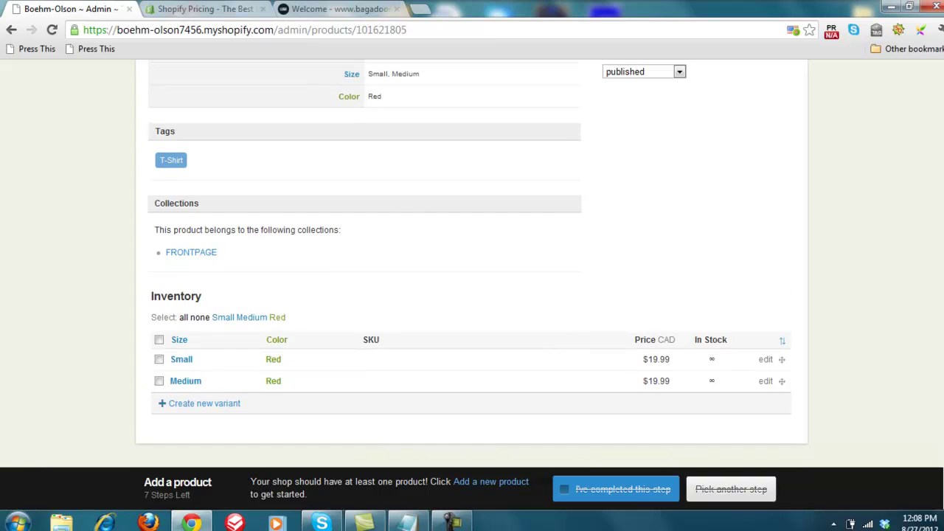
{"action": "scroll", "coordinate": [471, 265], "scroll_direction": "up", "scroll_amount": 6}
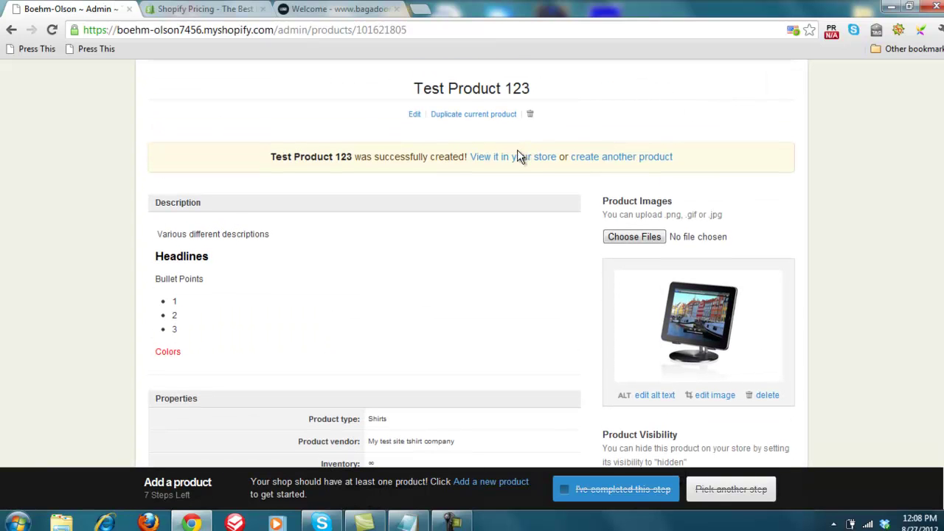
{"action": "left_click", "coordinate": [469, 116]}
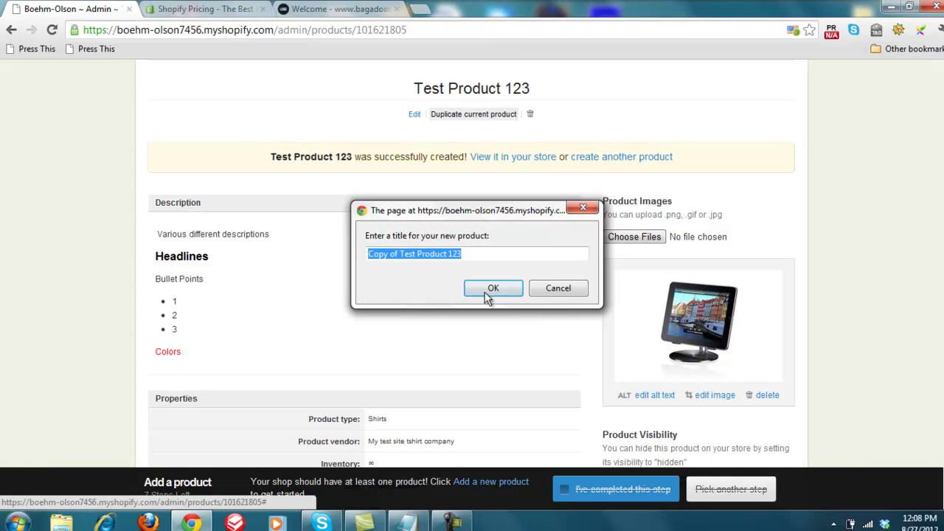
{"action": "type", "text": "T"}
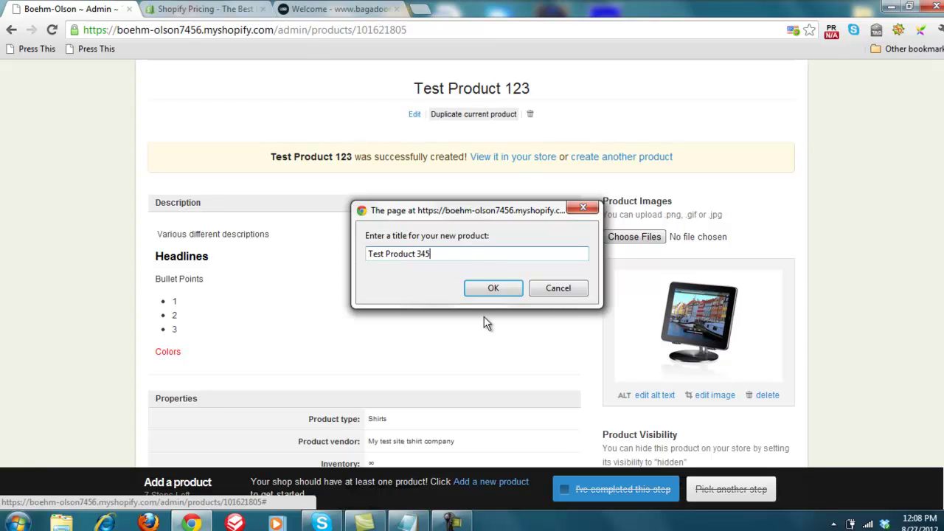
{"action": "left_click", "coordinate": [491, 289]}
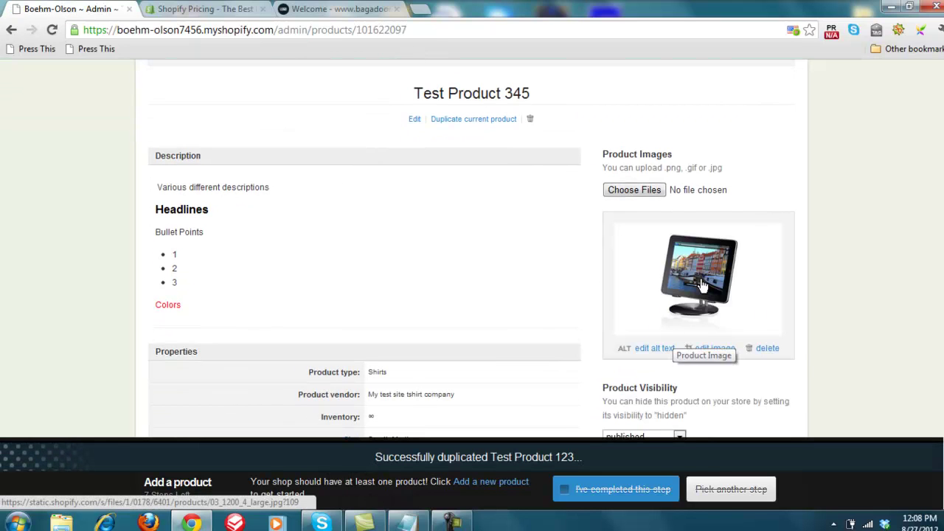
{"action": "scroll", "coordinate": [699, 280], "scroll_direction": "down", "scroll_amount": 5}
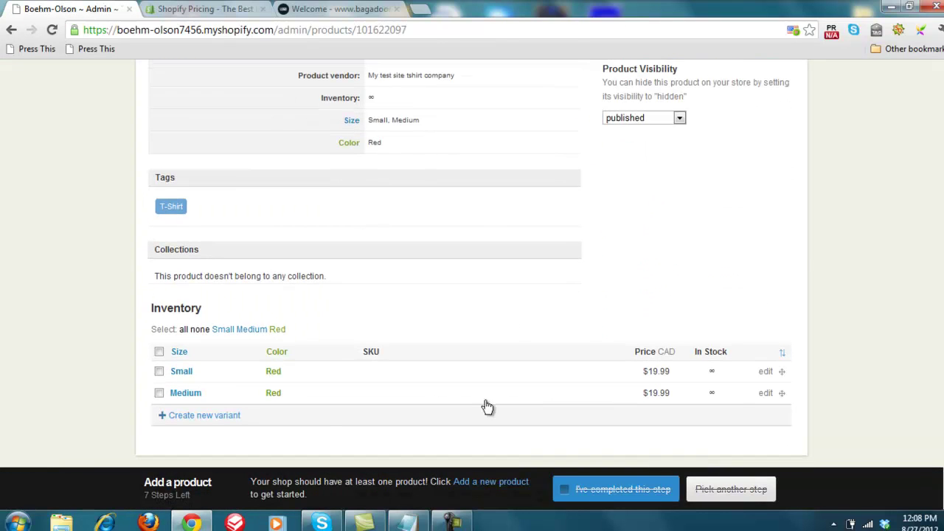
{"action": "scroll", "coordinate": [782, 369], "scroll_direction": "up", "scroll_amount": 6}
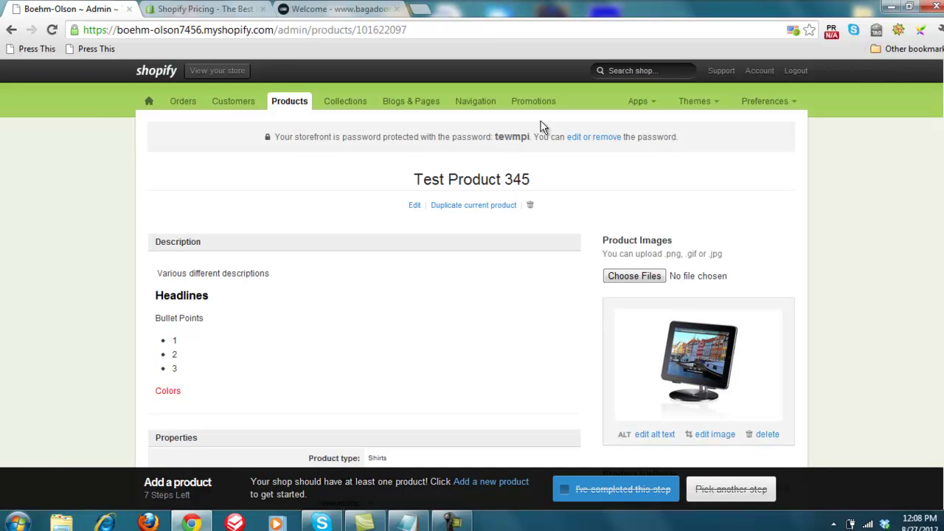
Open radiance Theme Settings, keep the Minimal preset and expand Page Background settings.
{"action": "left_click", "coordinate": [716, 103]}
{"action": "left_click", "coordinate": [714, 126]}
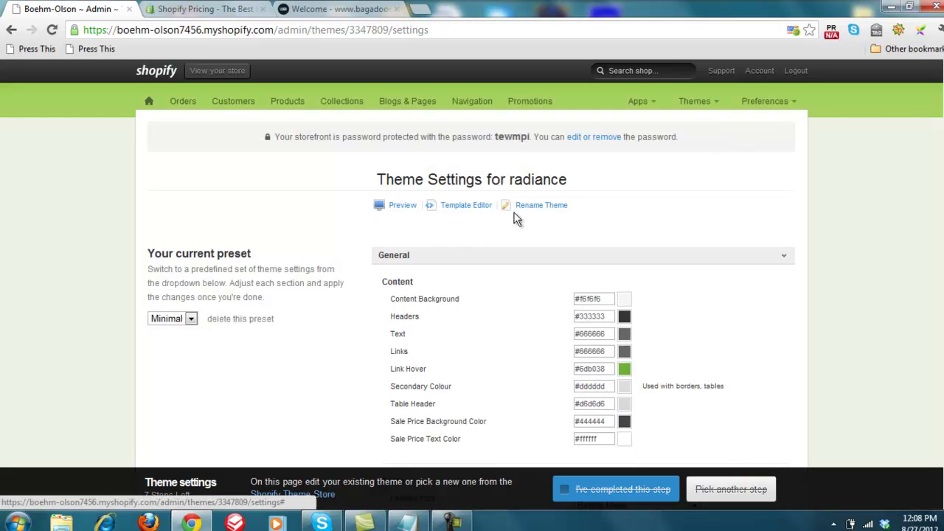
{"action": "left_click", "coordinate": [191, 320]}
{"action": "left_click", "coordinate": [191, 321]}
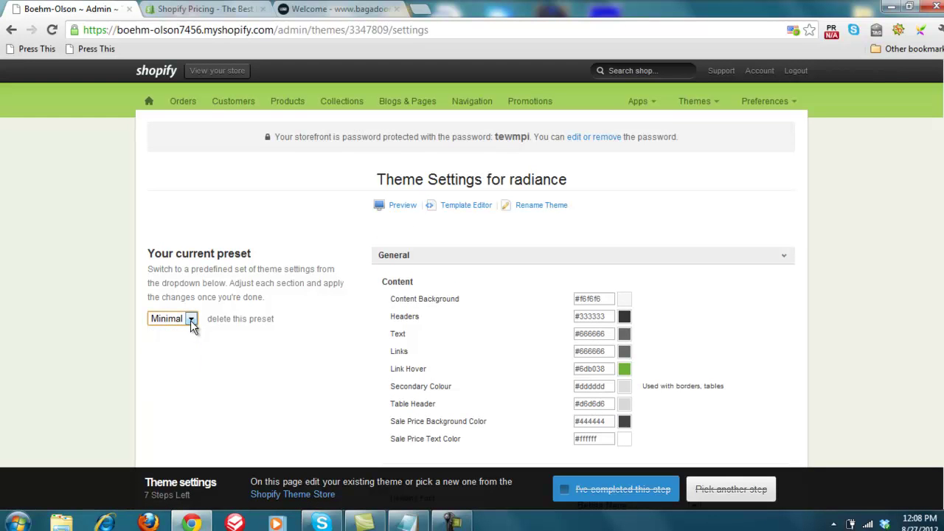
{"action": "scroll", "coordinate": [471, 295], "scroll_direction": "down", "scroll_amount": 1}
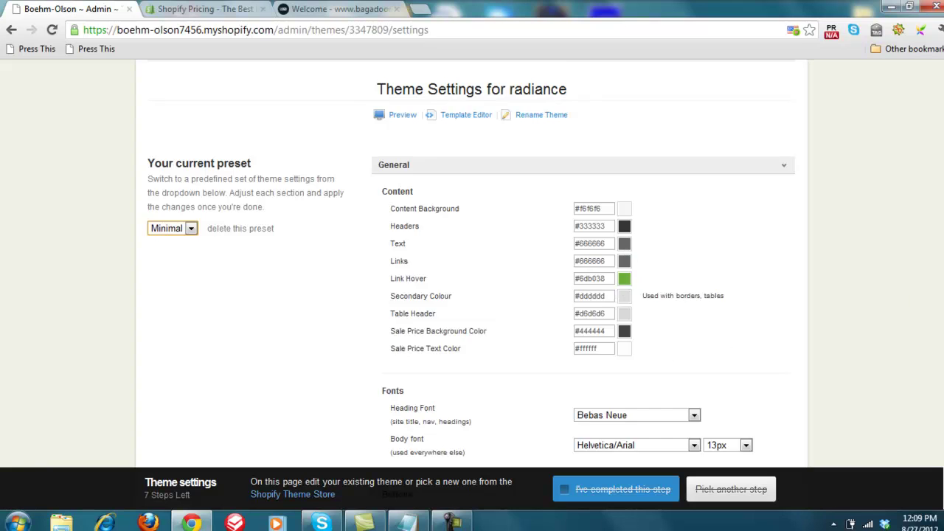
{"action": "scroll", "coordinate": [700, 354], "scroll_direction": "down", "scroll_amount": 3}
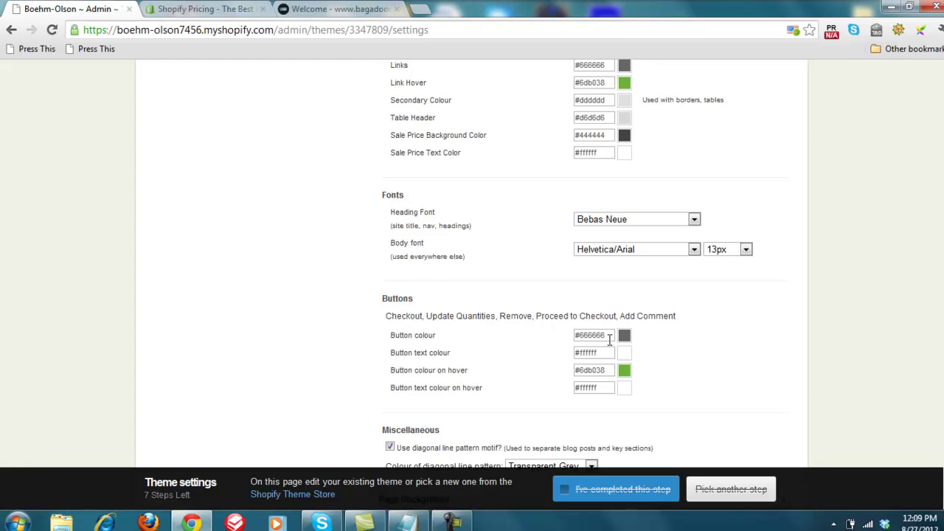
{"action": "scroll", "coordinate": [671, 391], "scroll_direction": "down", "scroll_amount": 2}
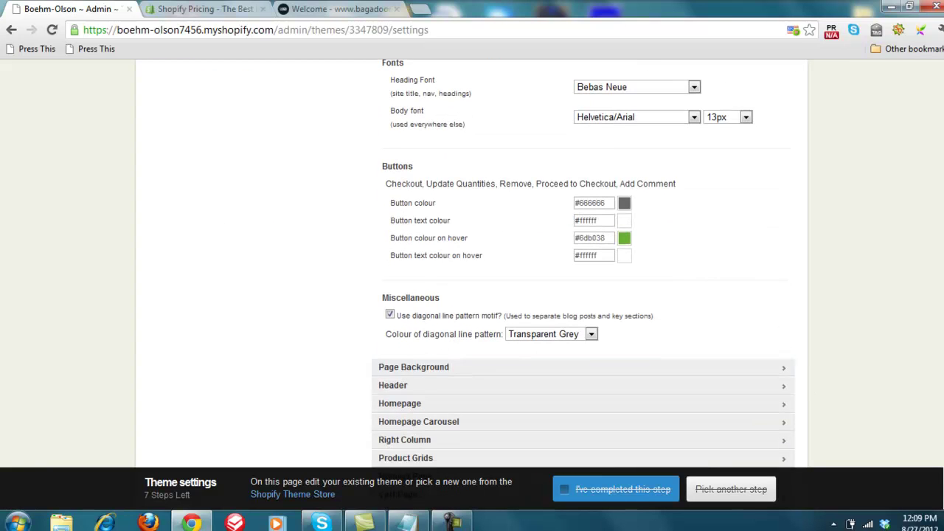
{"action": "left_click", "coordinate": [729, 368]}
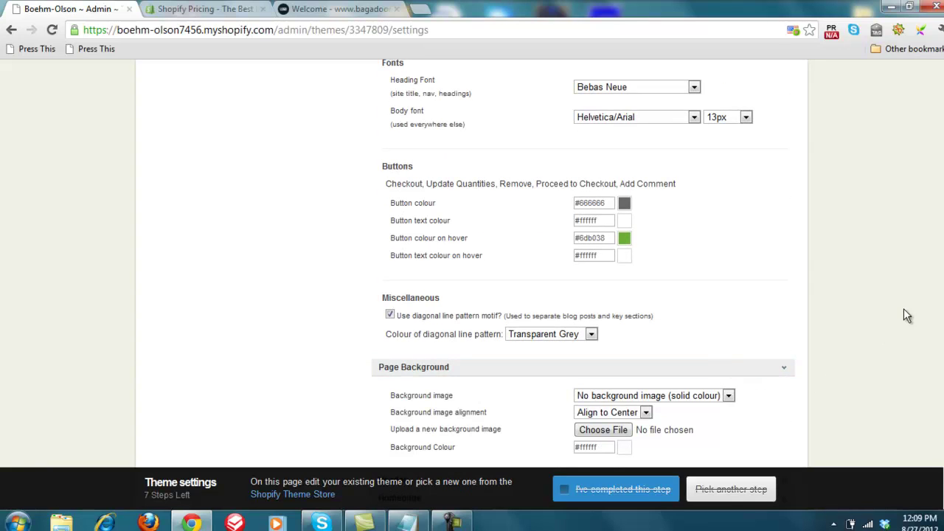
{"action": "scroll", "coordinate": [695, 362], "scroll_direction": "down", "scroll_amount": 4}
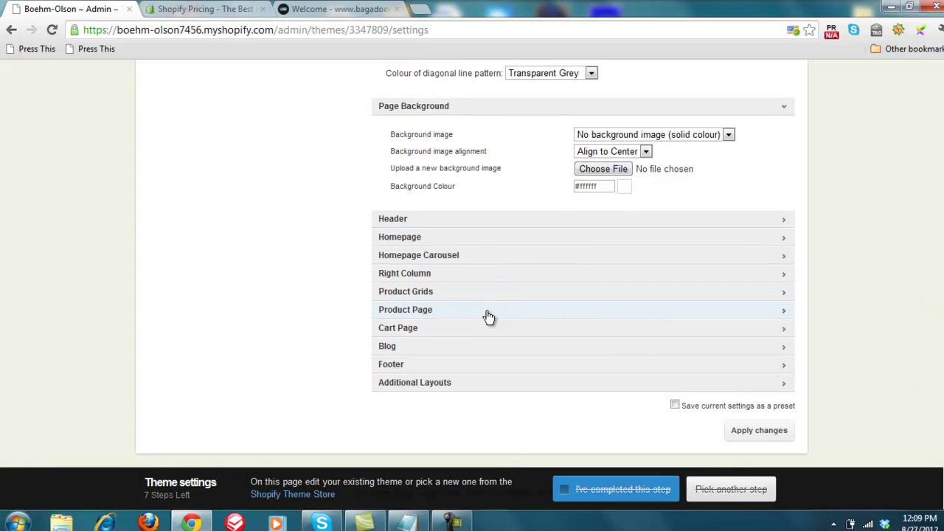
Review Blog comment colour, Footer and Homepage settings, then go to Manage Themes.
{"action": "left_click", "coordinate": [441, 352]}
{"action": "scroll", "coordinate": [472, 265], "scroll_direction": "down", "scroll_amount": 3}
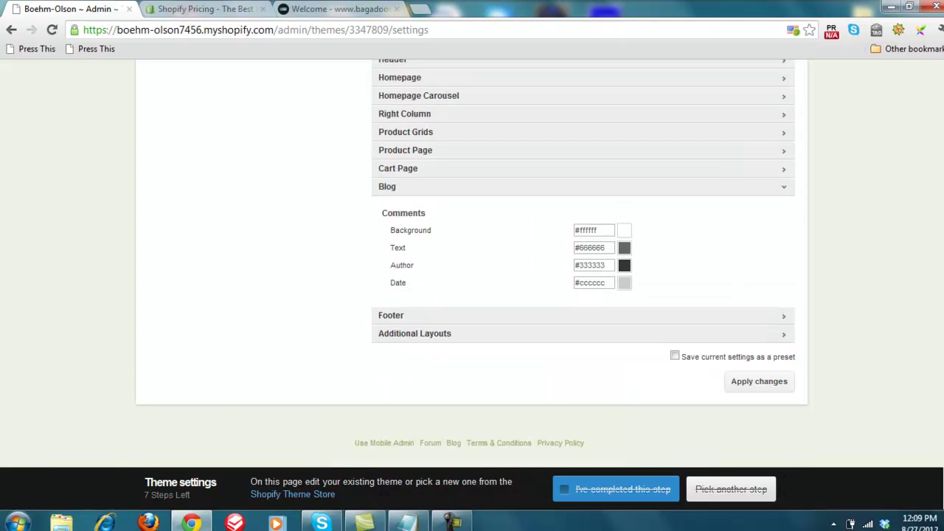
{"action": "left_click", "coordinate": [580, 317]}
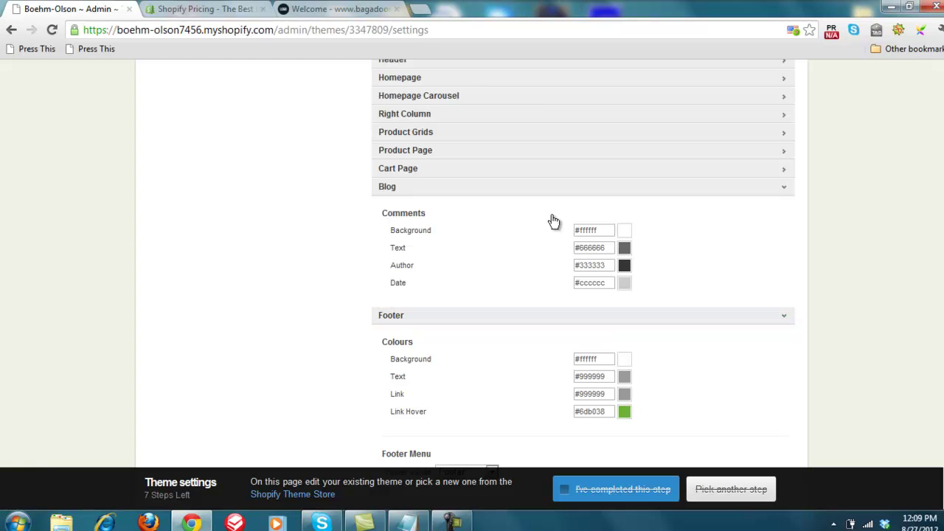
{"action": "left_click", "coordinate": [484, 87]}
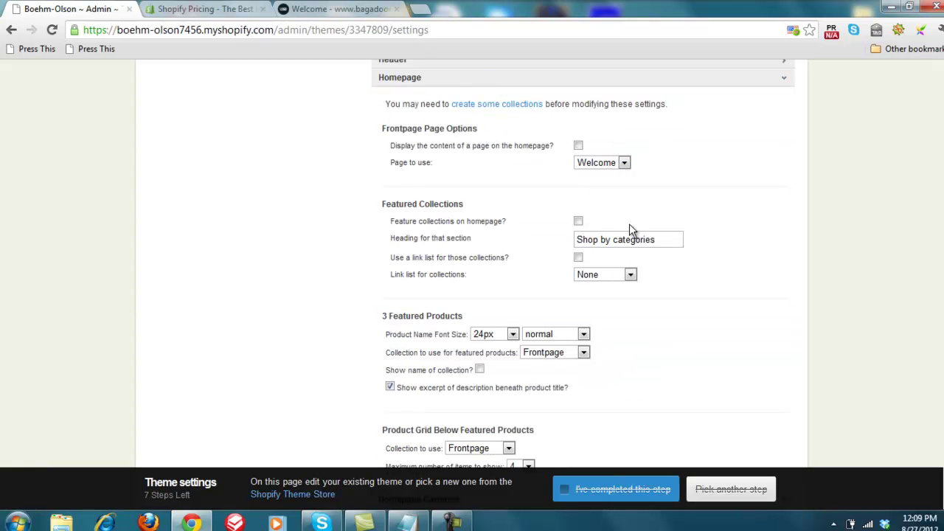
{"action": "scroll", "coordinate": [914, 284], "scroll_direction": "down", "scroll_amount": 2}
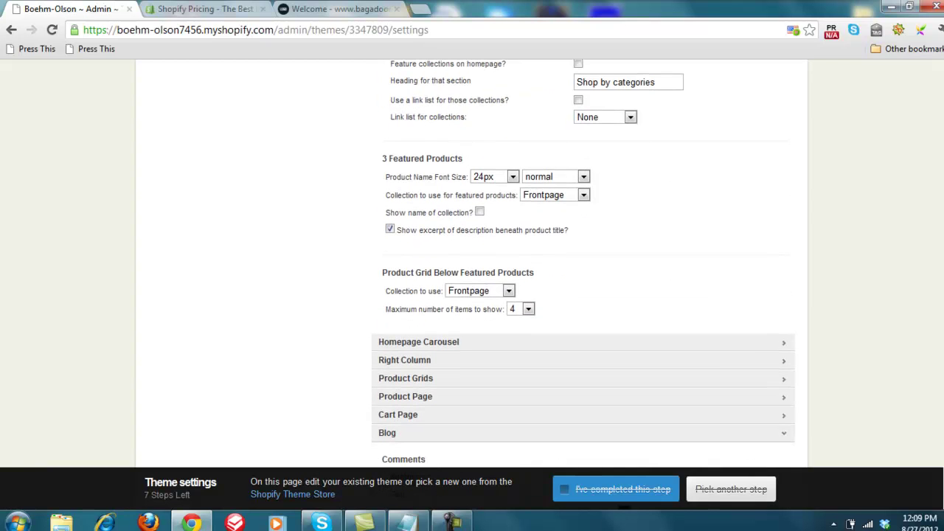
{"action": "scroll", "coordinate": [942, 463], "scroll_direction": "down", "scroll_amount": 10}
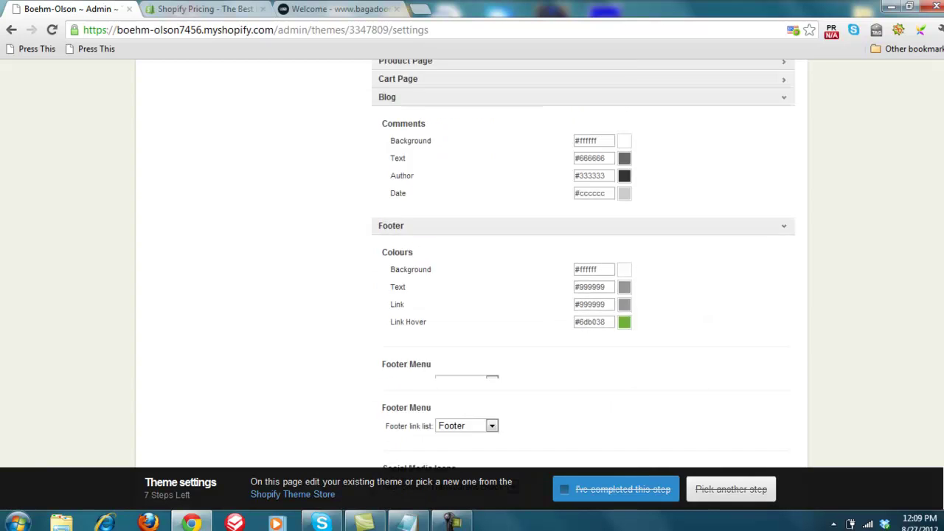
{"action": "scroll", "coordinate": [942, 463], "scroll_direction": "up", "scroll_amount": 20}
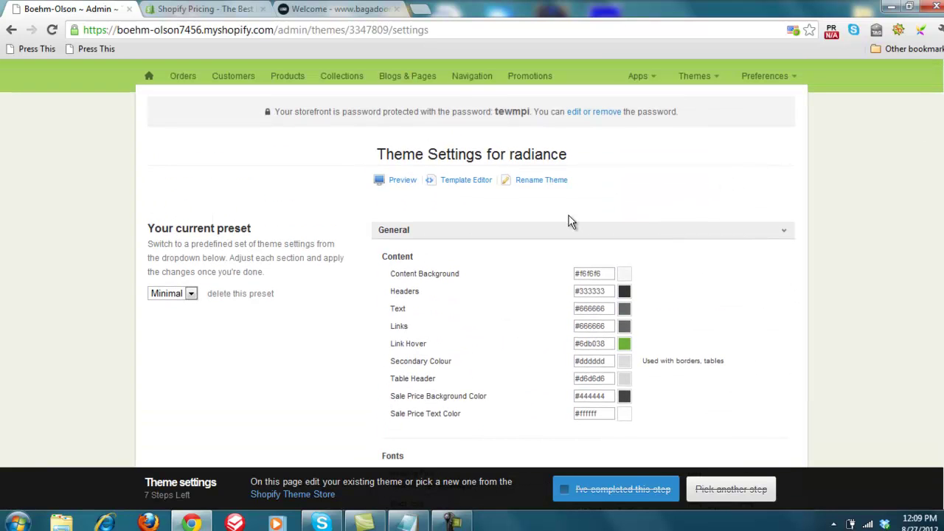
{"action": "left_click", "coordinate": [714, 79]}
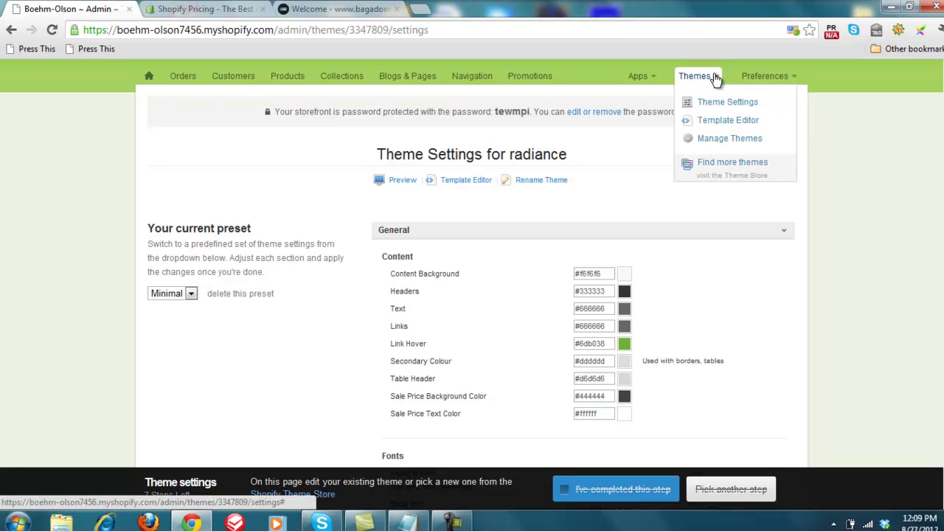
{"action": "left_click", "coordinate": [715, 140]}
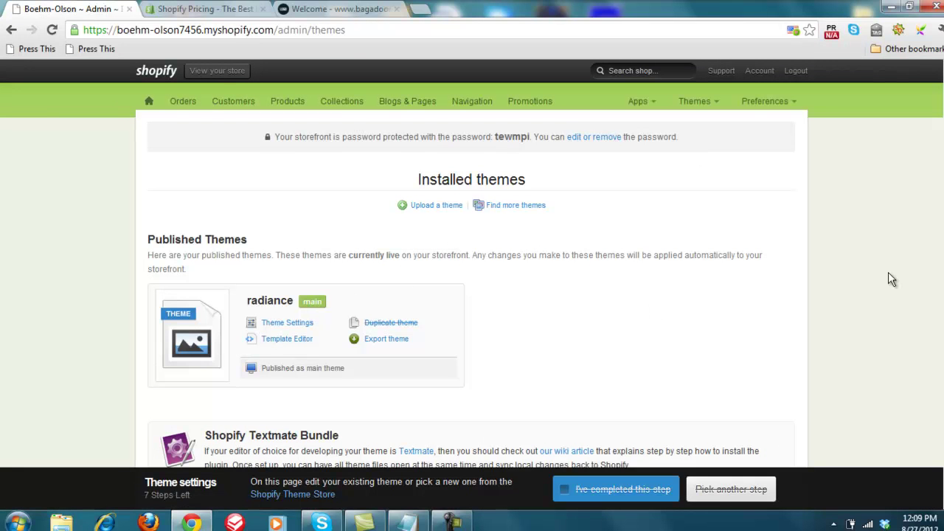
Browse Theme Store shelves like Envy, Colour and Black, filter to mobile themes, then go back.
{"action": "left_click", "coordinate": [519, 206]}
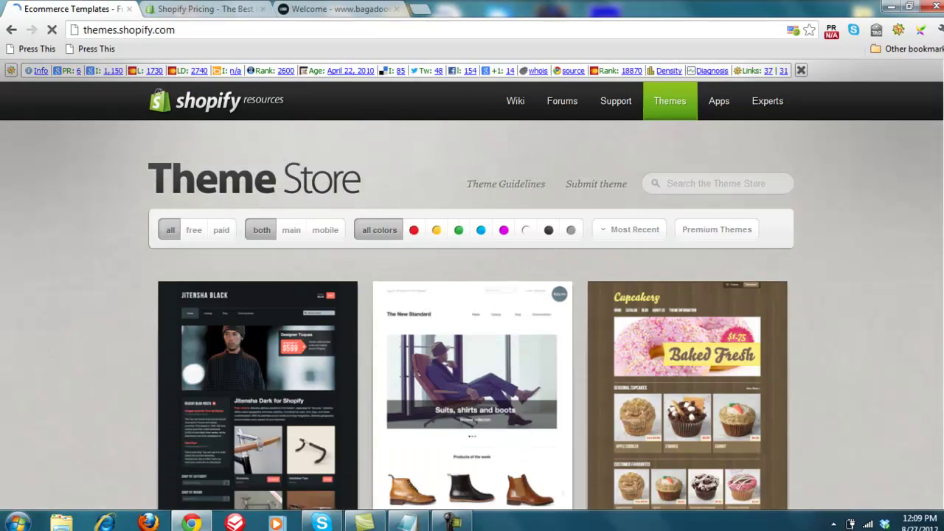
{"action": "scroll", "coordinate": [472, 295], "scroll_direction": "down", "scroll_amount": 3}
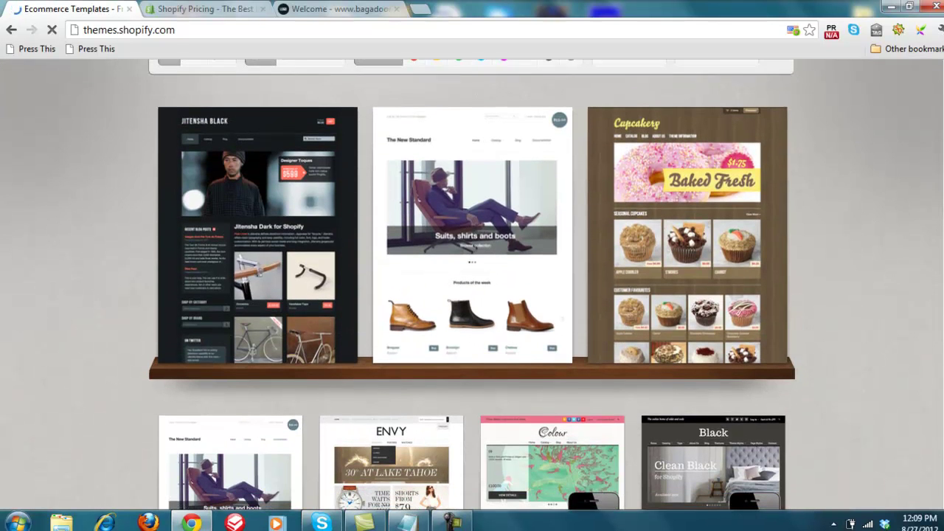
{"action": "mouse_move", "coordinate": [753, 186]}
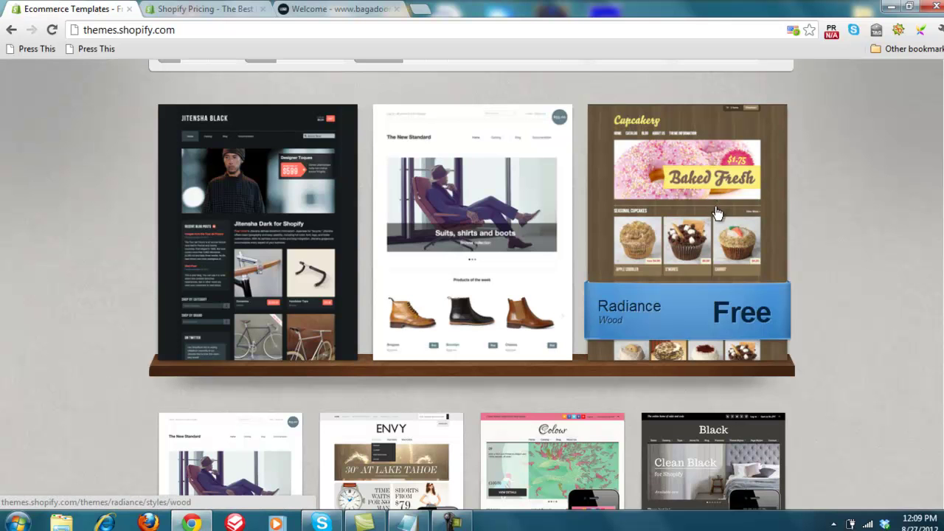
{"action": "scroll", "coordinate": [719, 214], "scroll_direction": "down", "scroll_amount": 2}
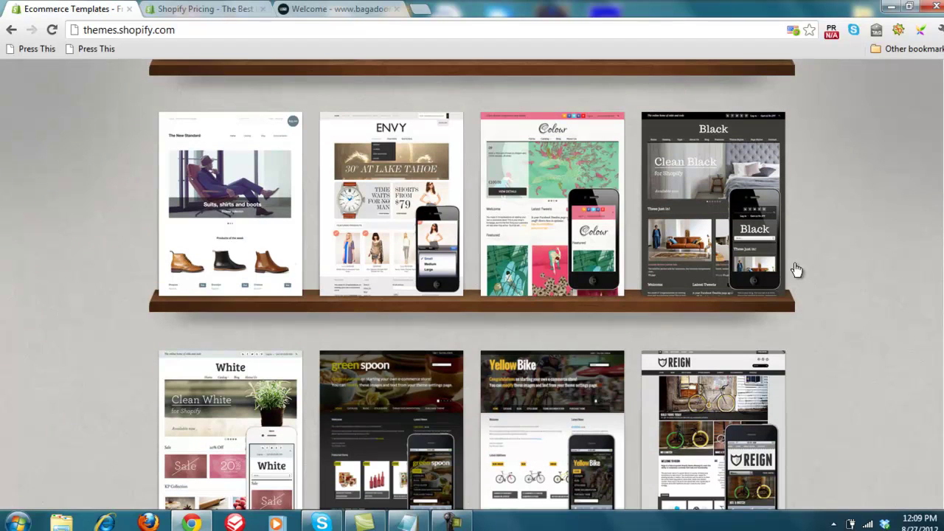
{"action": "mouse_move", "coordinate": [231, 239]}
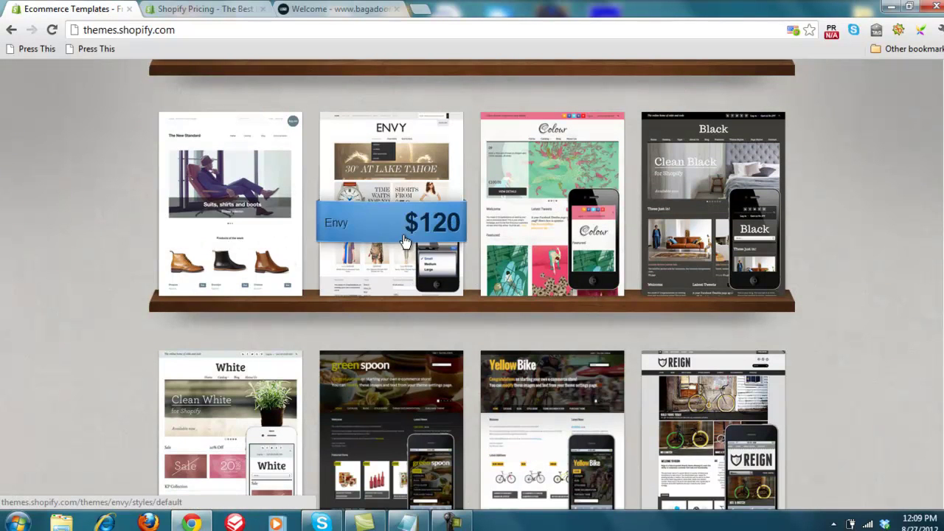
{"action": "mouse_move", "coordinate": [582, 202]}
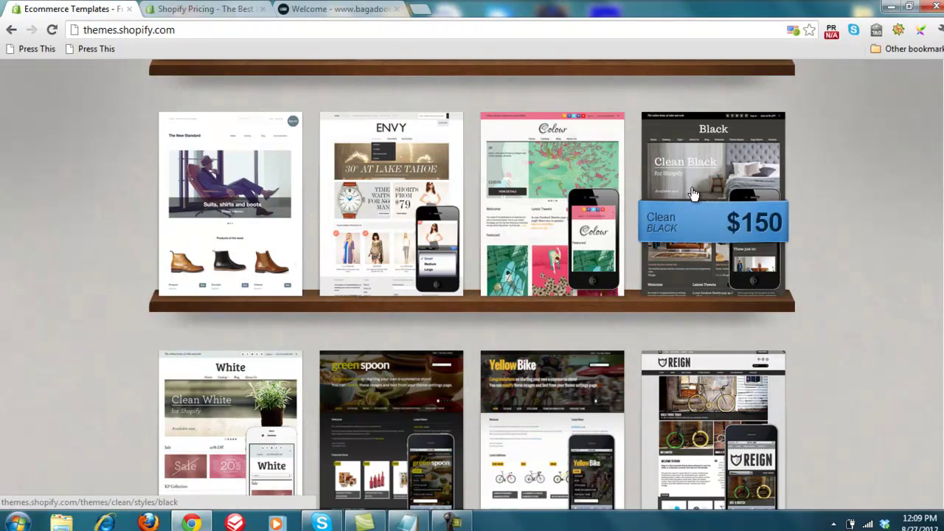
{"action": "scroll", "coordinate": [472, 286], "scroll_direction": "down", "scroll_amount": 2}
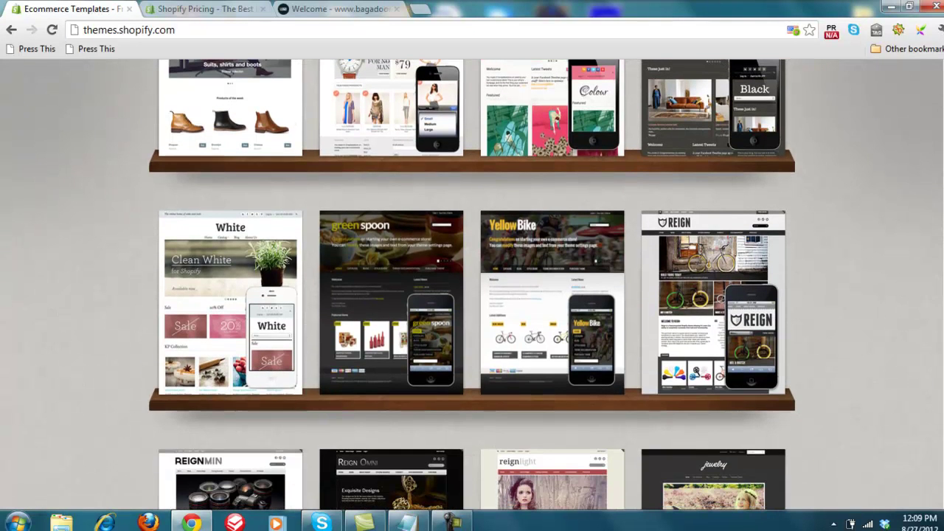
{"action": "mouse_move", "coordinate": [404, 306]}
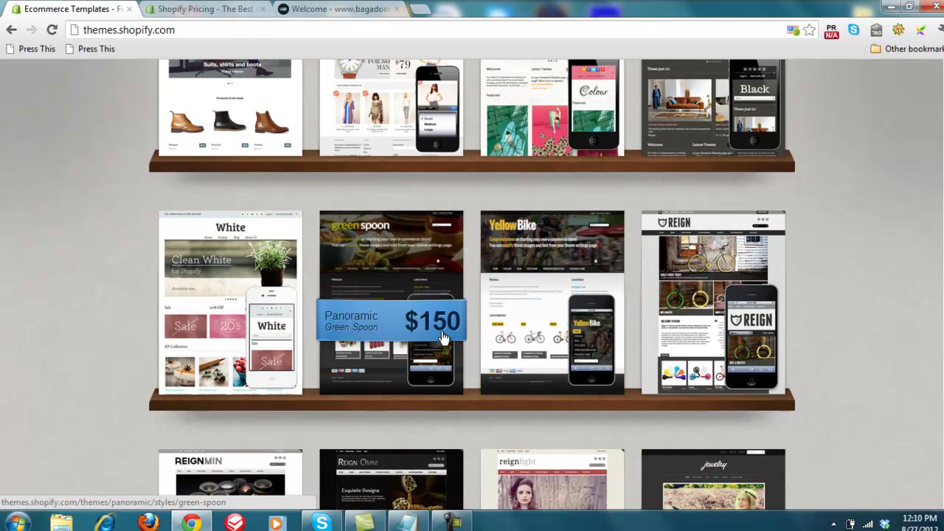
{"action": "scroll", "coordinate": [932, 326], "scroll_direction": "down", "scroll_amount": 1}
{"action": "scroll", "coordinate": [472, 286], "scroll_direction": "up", "scroll_amount": 5}
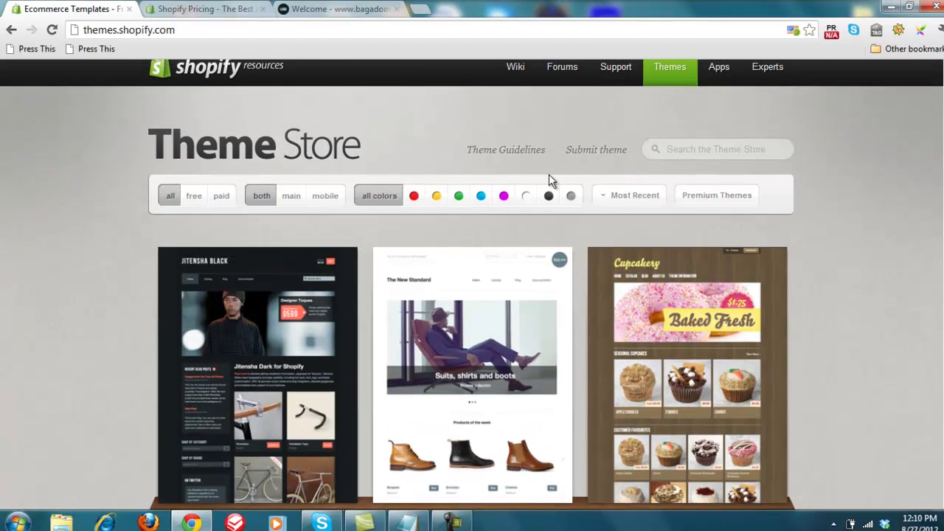
{"action": "left_click", "coordinate": [324, 206]}
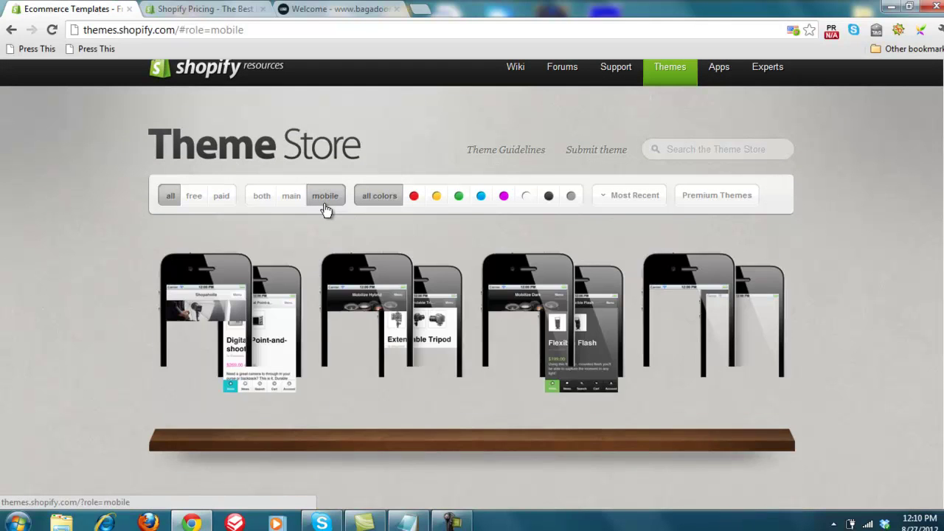
{"action": "left_click", "coordinate": [11, 29]}
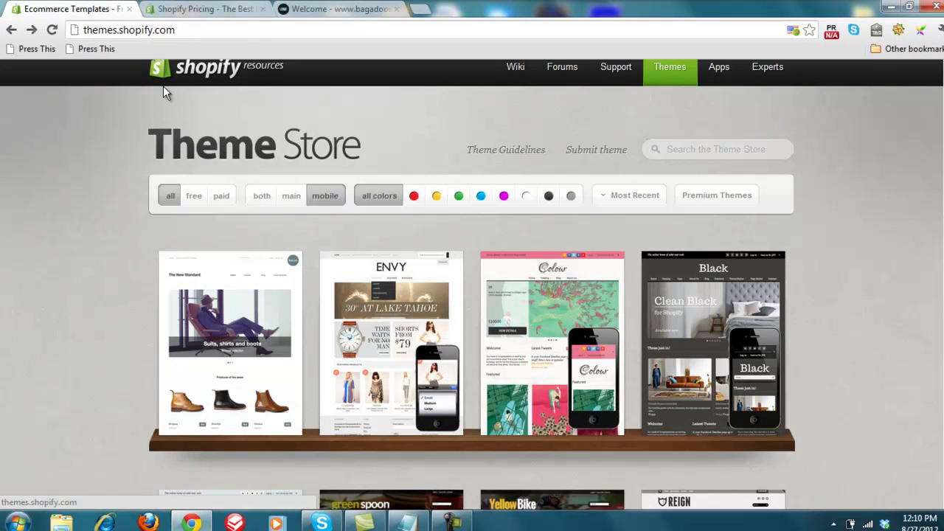
Jump back to the admin's installed themes page and look over the Themes and Apps menus.
{"action": "right_click", "coordinate": [11, 29]}
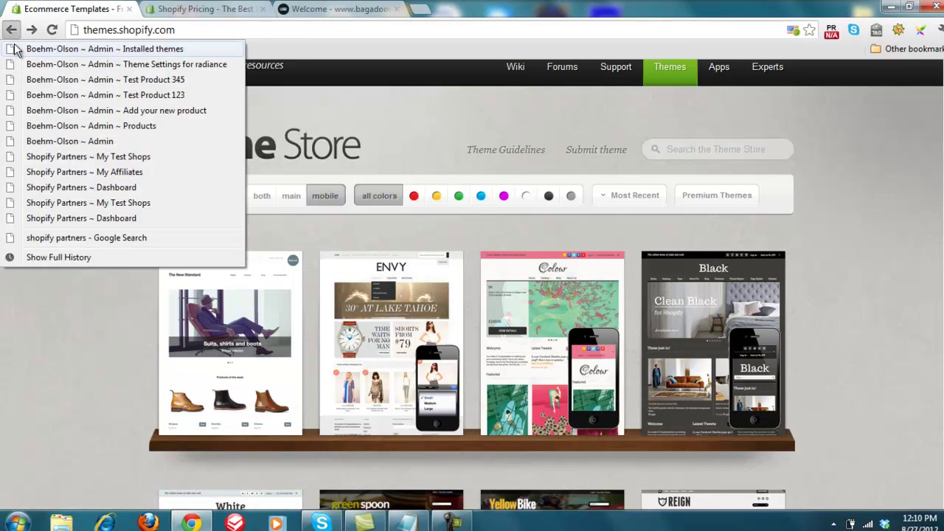
{"action": "left_click", "coordinate": [25, 51]}
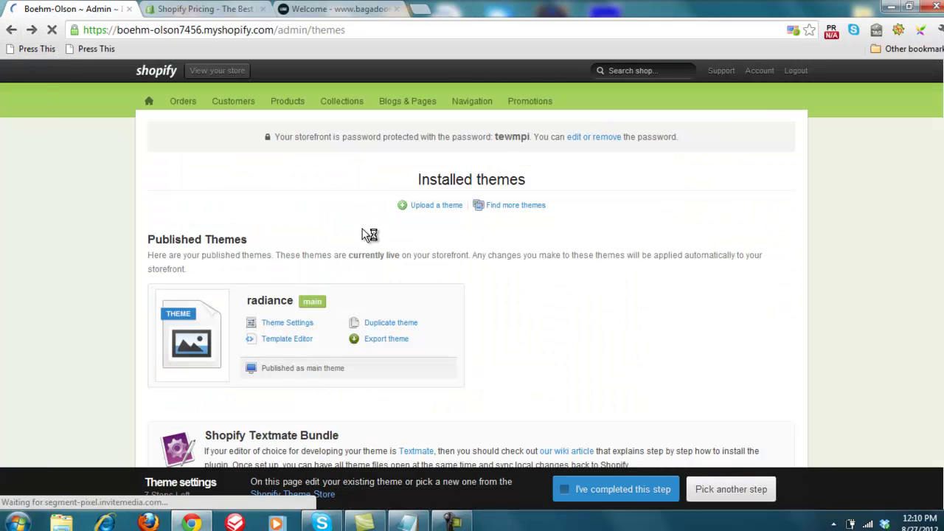
{"action": "left_click", "coordinate": [714, 107]}
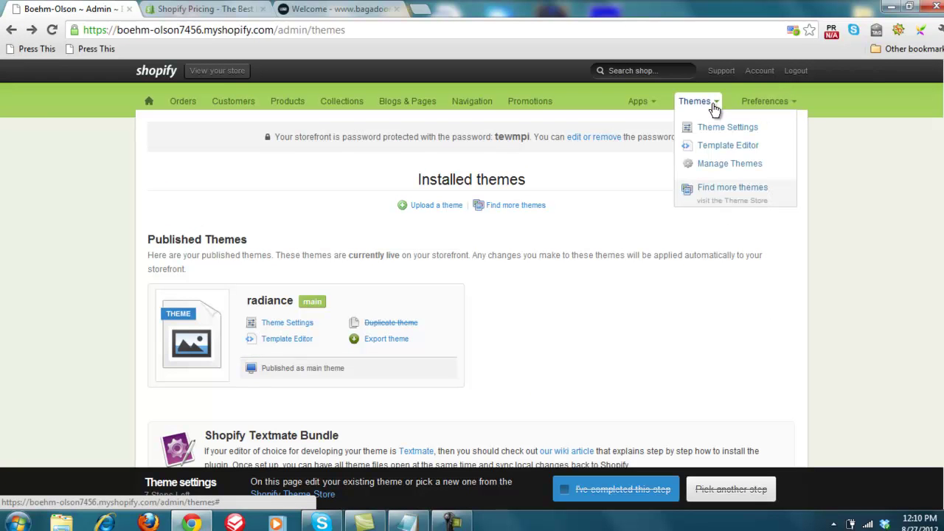
{"action": "left_click", "coordinate": [658, 105]}
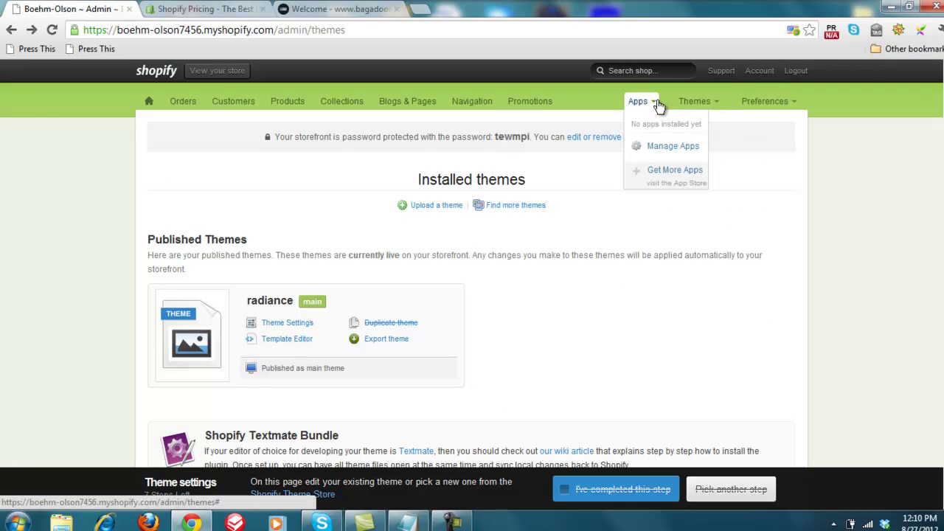
Open Checkout & Payment settings and review the Bogus Gateway and guest checkout options.
{"action": "left_click", "coordinate": [795, 105]}
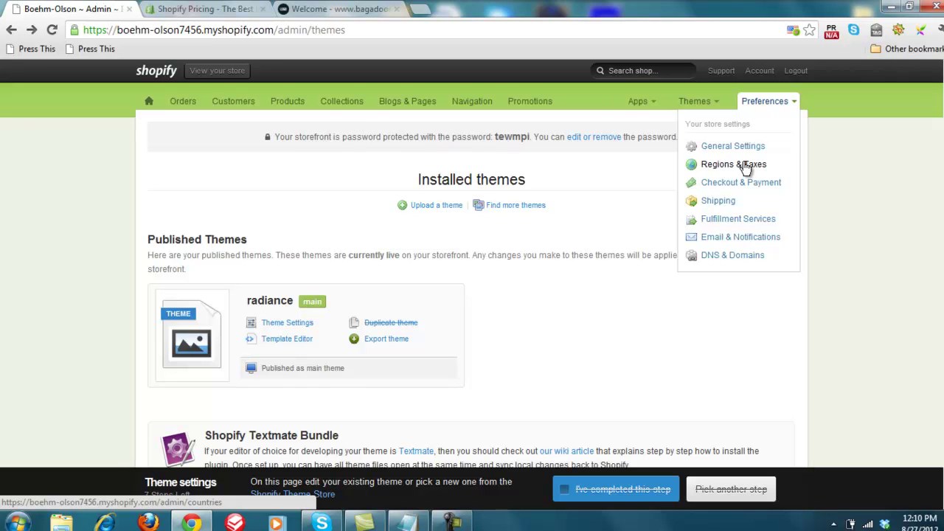
{"action": "left_click", "coordinate": [726, 184]}
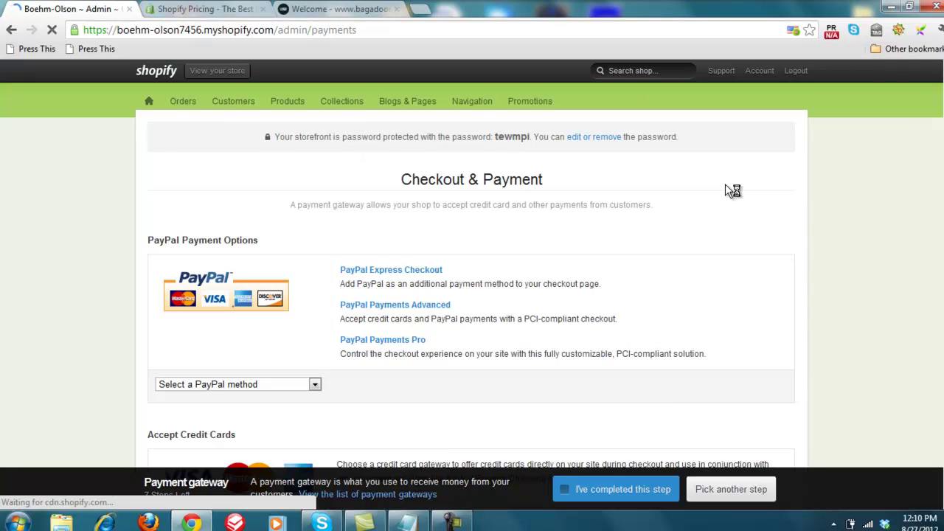
{"action": "scroll", "coordinate": [726, 191], "scroll_direction": "down", "scroll_amount": 3}
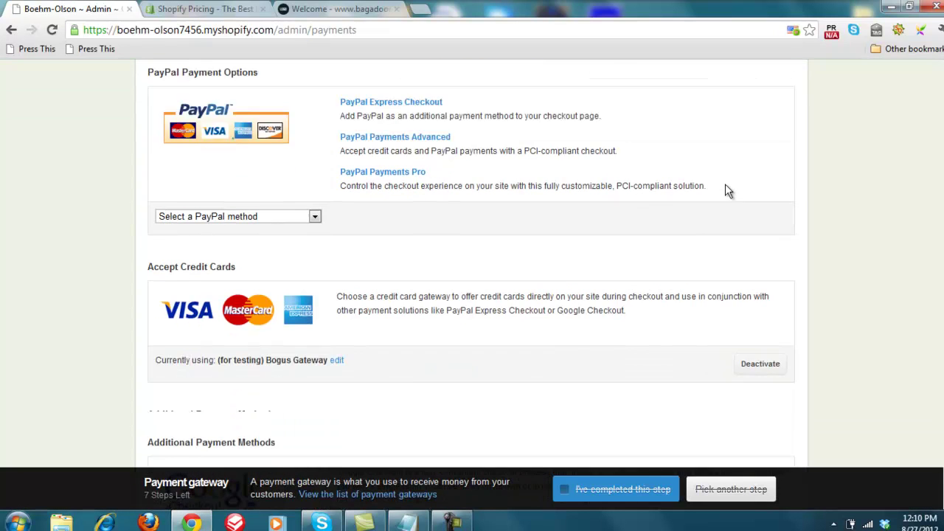
{"action": "scroll", "coordinate": [727, 191], "scroll_direction": "down", "scroll_amount": 6}
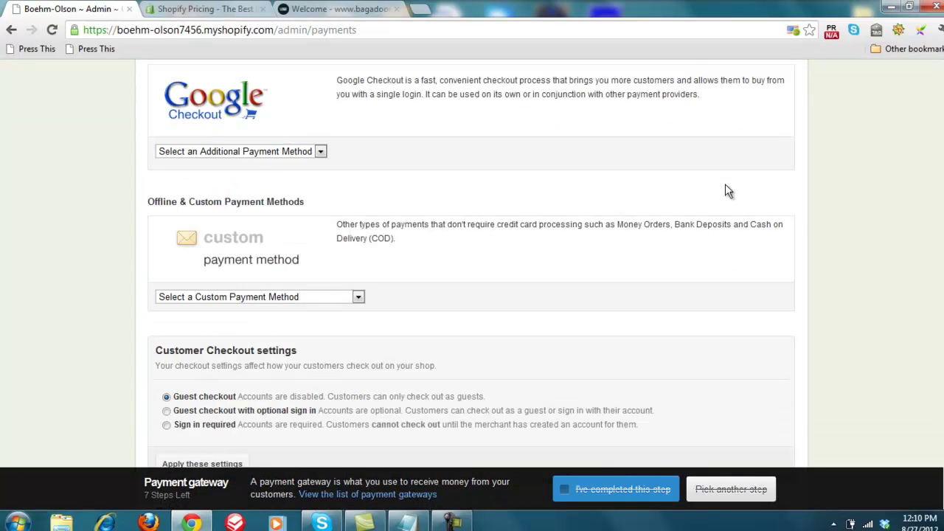
{"action": "scroll", "coordinate": [725, 191], "scroll_direction": "down", "scroll_amount": 5}
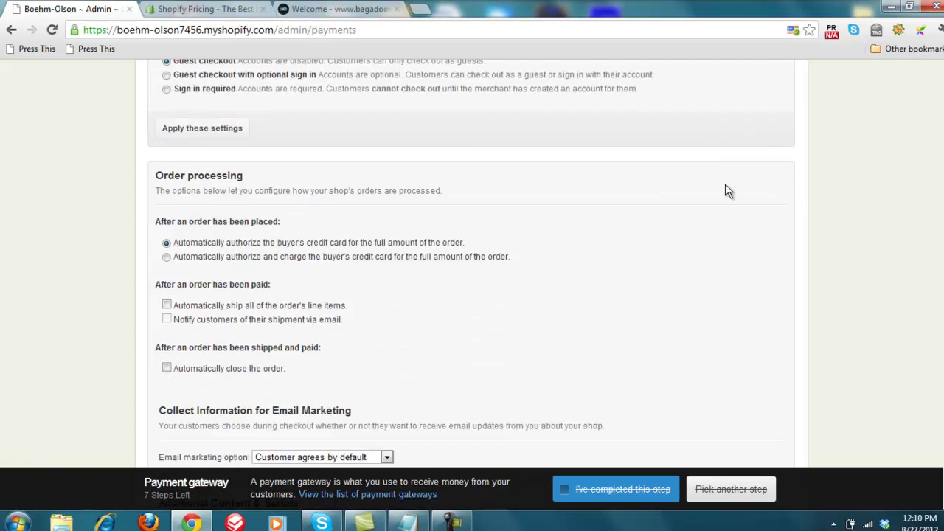
{"action": "scroll", "coordinate": [726, 191], "scroll_direction": "down", "scroll_amount": 3}
{"action": "scroll", "coordinate": [726, 191], "scroll_direction": "up", "scroll_amount": 5}
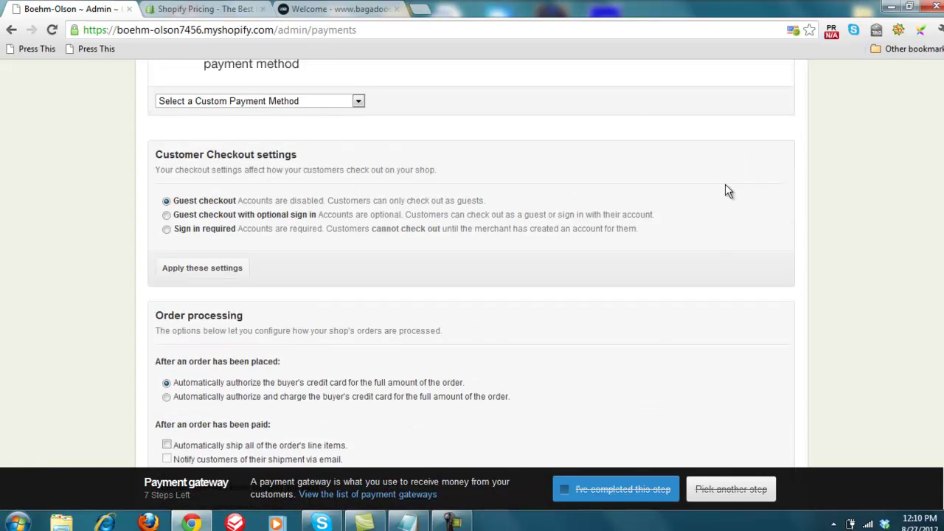
{"action": "scroll", "coordinate": [725, 191], "scroll_direction": "up", "scroll_amount": 8}
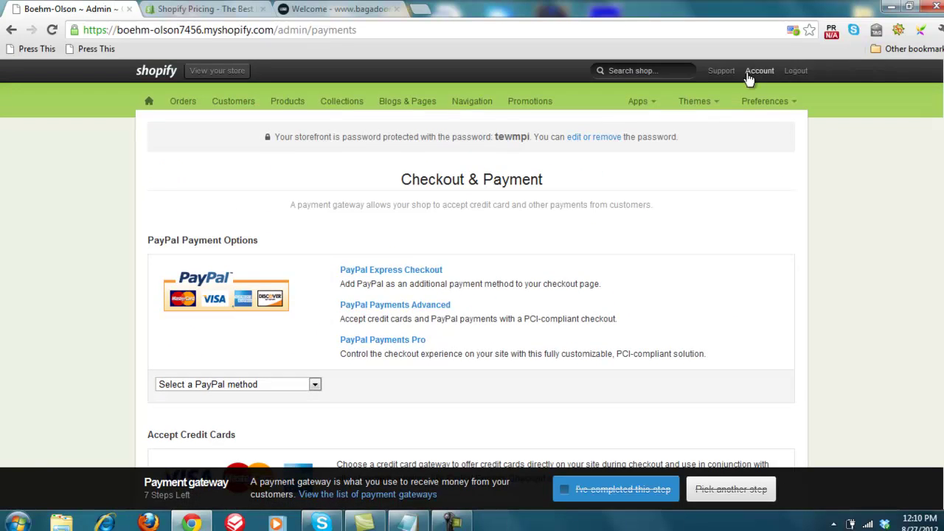
Review the Shipping rates: $10 and $20 CAD for Canada, $20 CAD for Rest of World.
{"action": "left_click", "coordinate": [795, 105]}
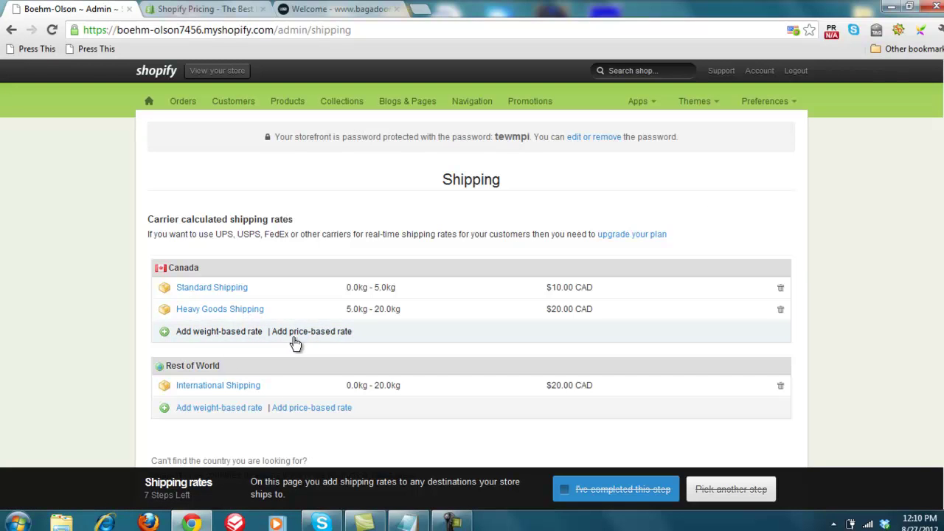
{"action": "scroll", "coordinate": [472, 264], "scroll_direction": "down", "scroll_amount": 1}
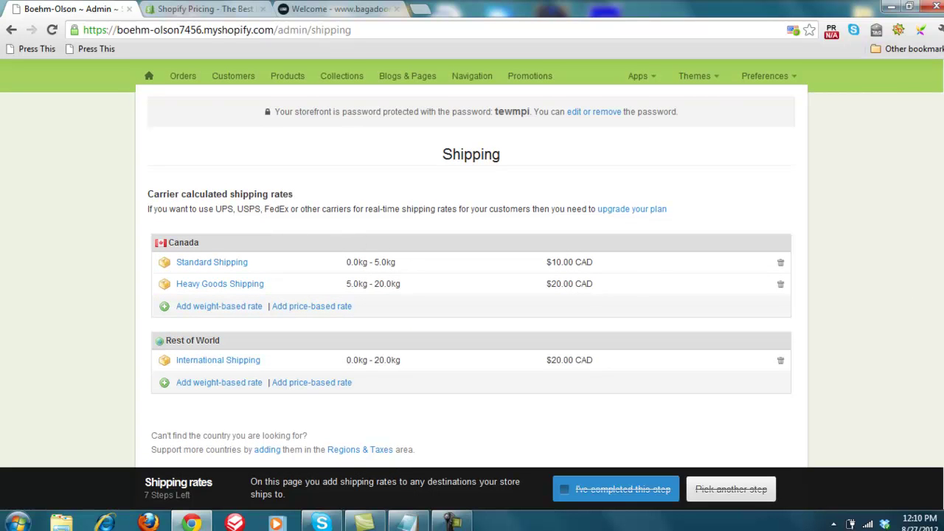
{"action": "scroll", "coordinate": [471, 264], "scroll_direction": "down", "scroll_amount": 2}
{"action": "scroll", "coordinate": [472, 264], "scroll_direction": "up", "scroll_amount": 4}
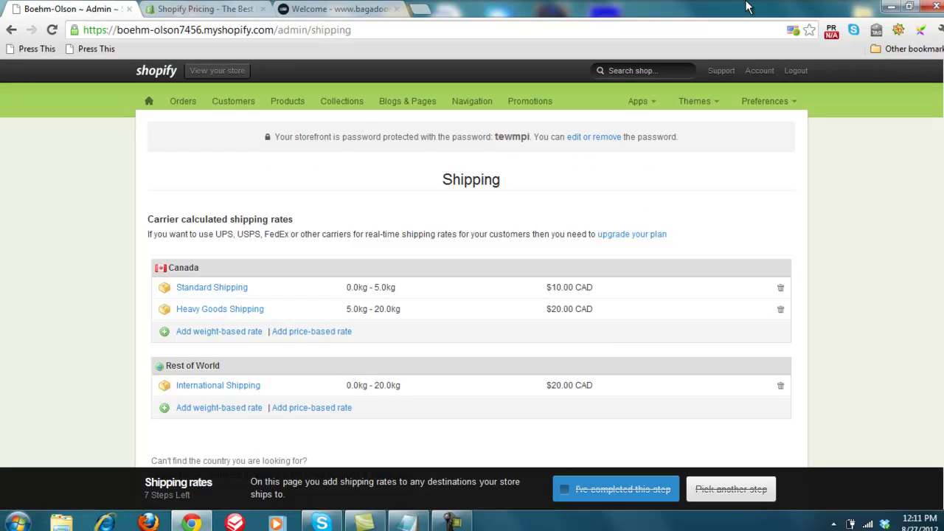
{"action": "left_click", "coordinate": [793, 105]}
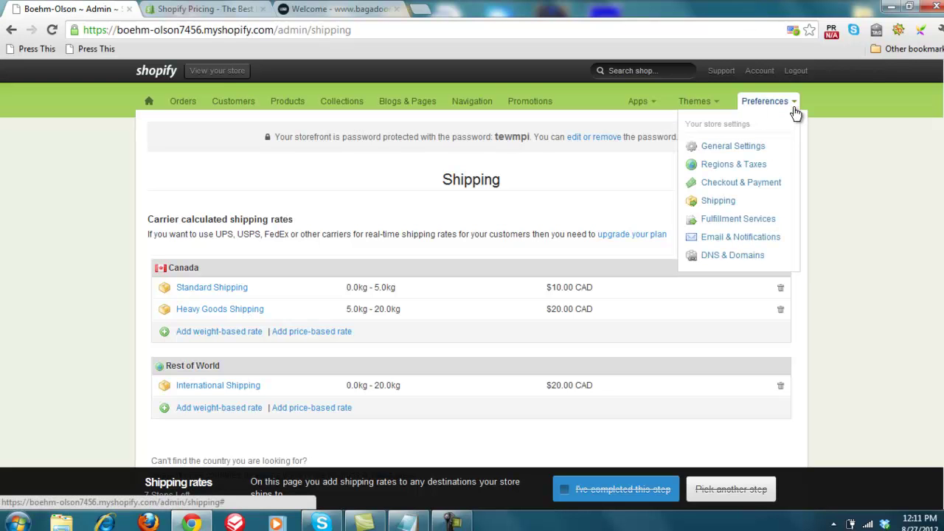
Open the New Order Notification template from Email & Notifications and scroll through its subject and body.
{"action": "left_click", "coordinate": [751, 238]}
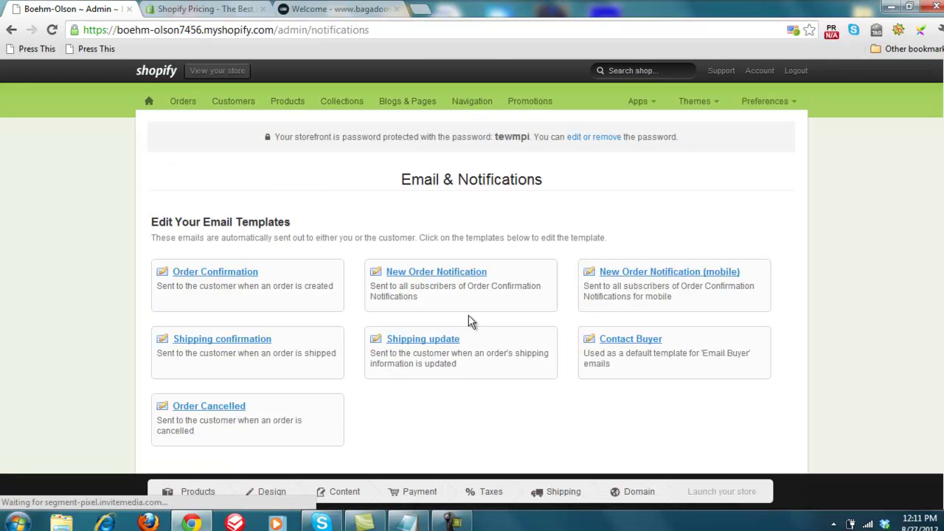
{"action": "left_click", "coordinate": [426, 279]}
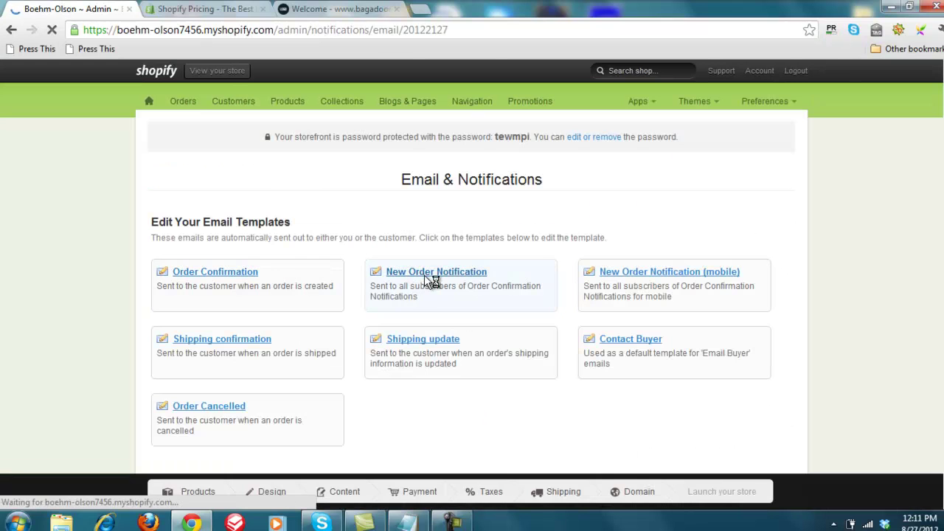
{"action": "scroll", "coordinate": [940, 236], "scroll_direction": "down", "scroll_amount": 3}
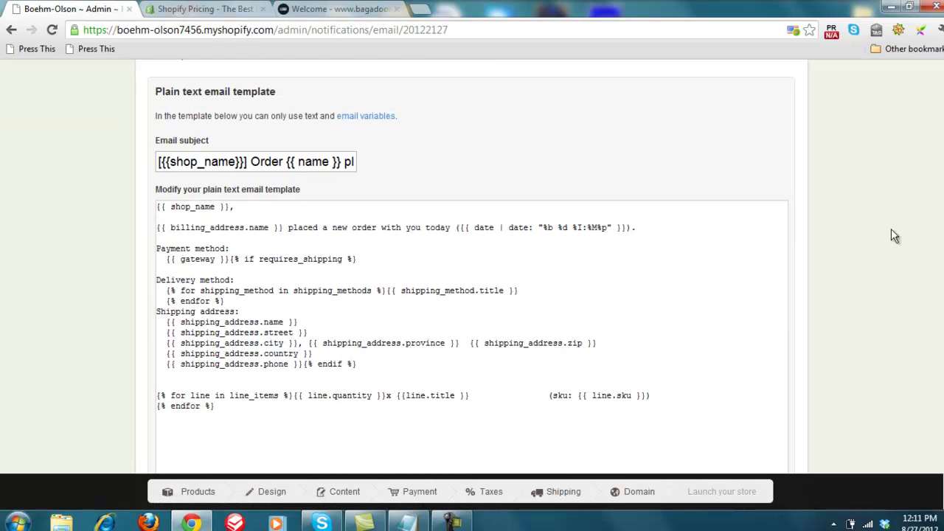
{"action": "scroll", "coordinate": [895, 236], "scroll_direction": "up", "scroll_amount": 3}
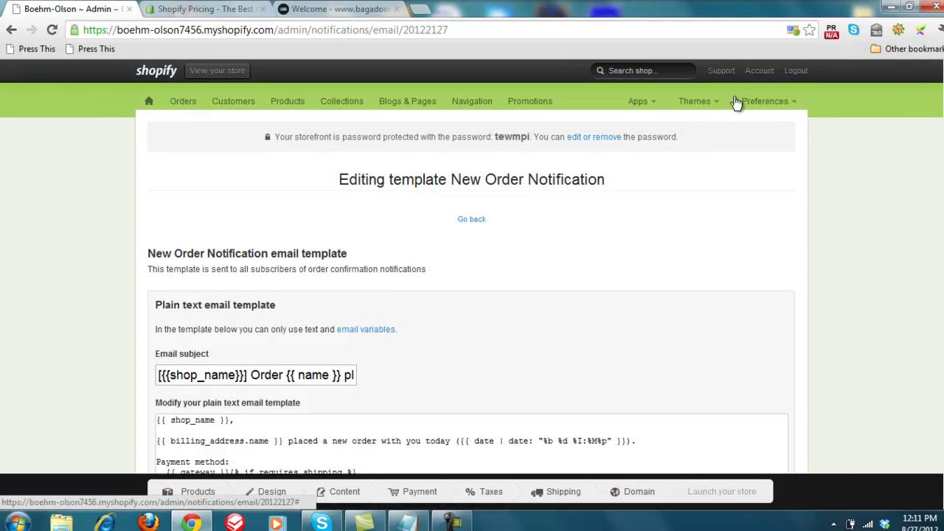
{"action": "left_click", "coordinate": [790, 101]}
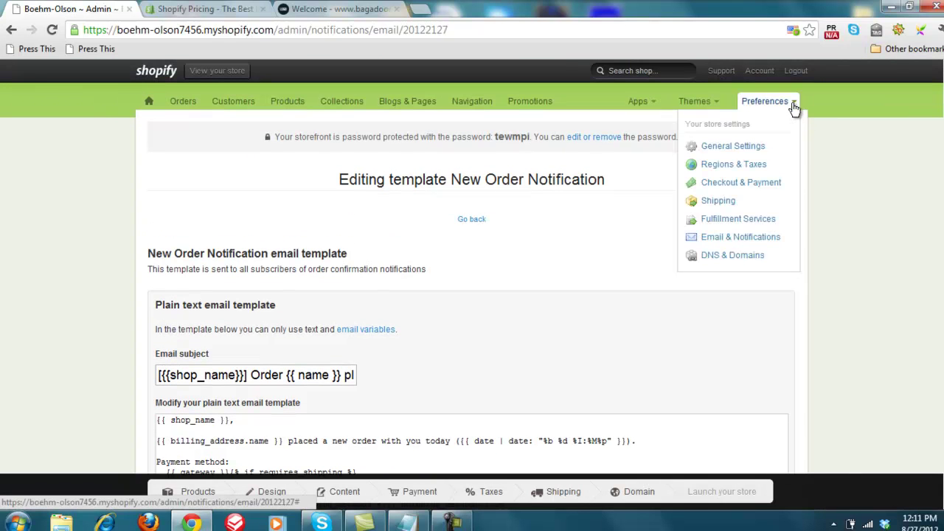
Check the DNS & Domains settings, then start a new discount code under Promotions.
{"action": "left_click", "coordinate": [736, 258]}
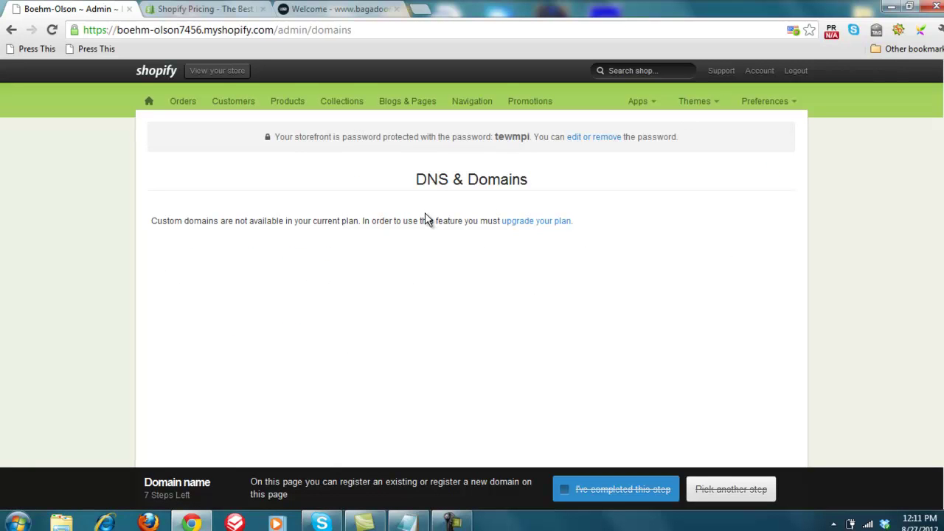
{"action": "left_click", "coordinate": [534, 106]}
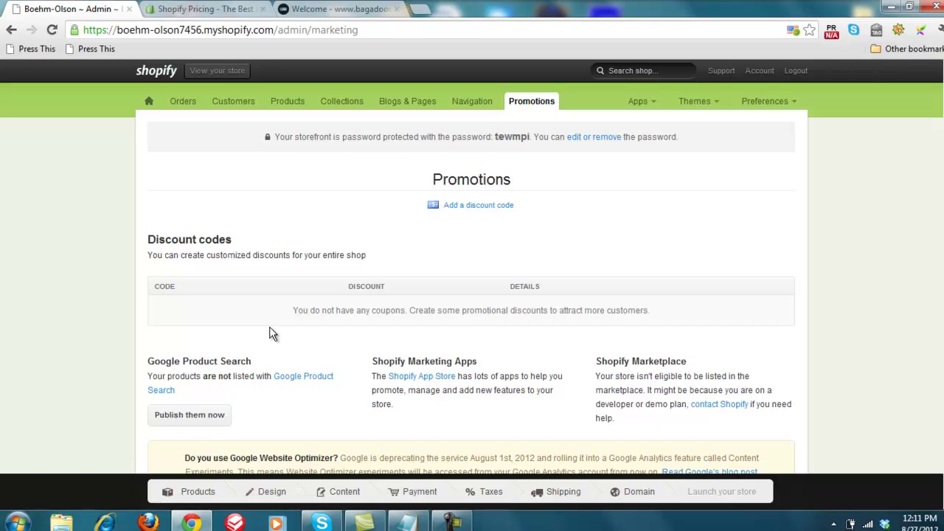
{"action": "left_click", "coordinate": [466, 211]}
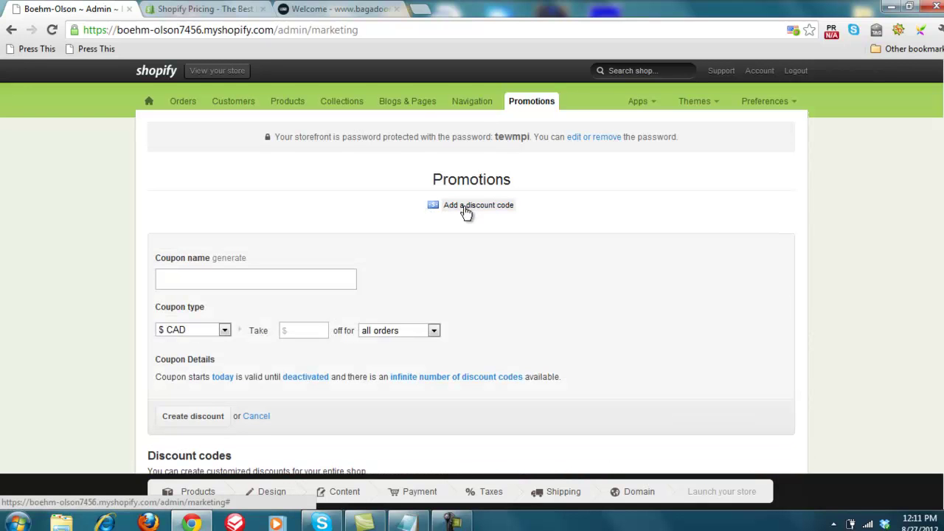
Set the new discount code's coupon type to Free Shipping.
{"action": "left_click", "coordinate": [208, 332]}
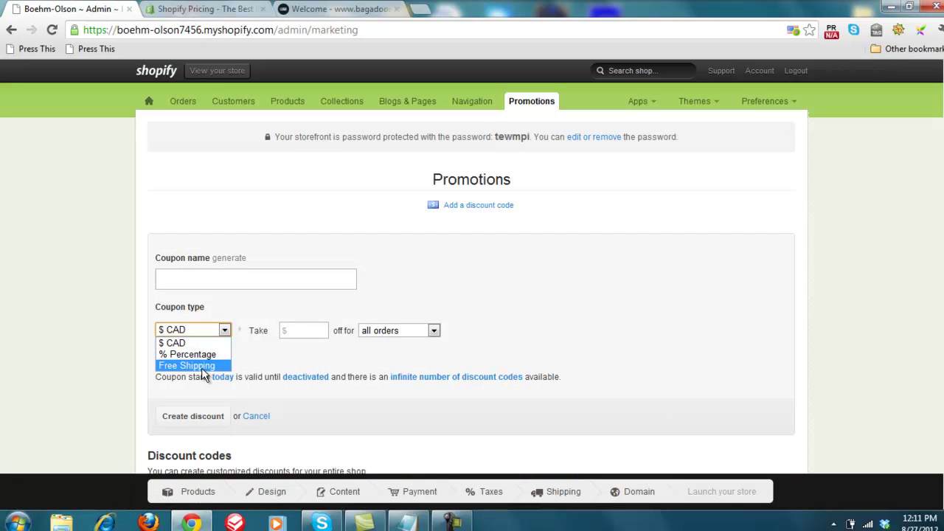
{"action": "left_click", "coordinate": [201, 366]}
{"action": "scroll", "coordinate": [471, 270], "scroll_direction": "down", "scroll_amount": 4}
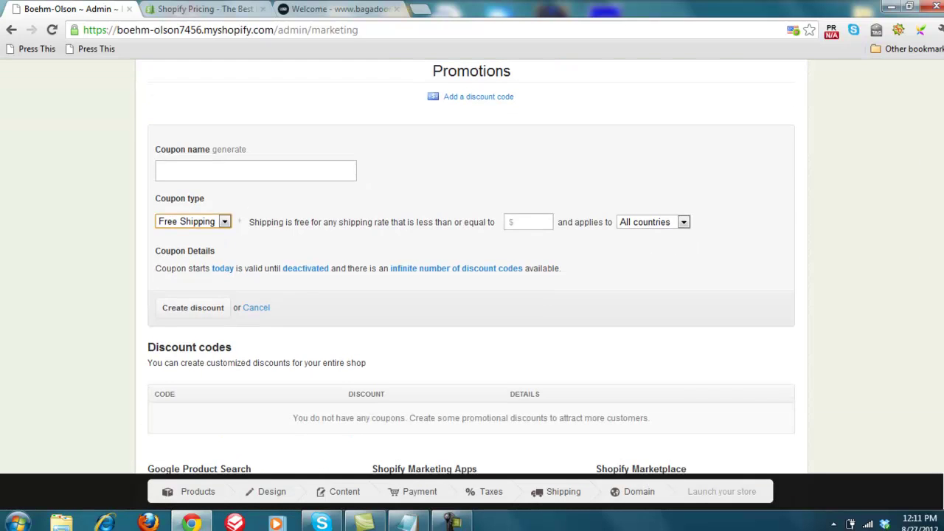
{"action": "scroll", "coordinate": [471, 269], "scroll_direction": "up", "scroll_amount": 4}
{"action": "scroll", "coordinate": [569, 211], "scroll_direction": "up", "scroll_amount": 1}
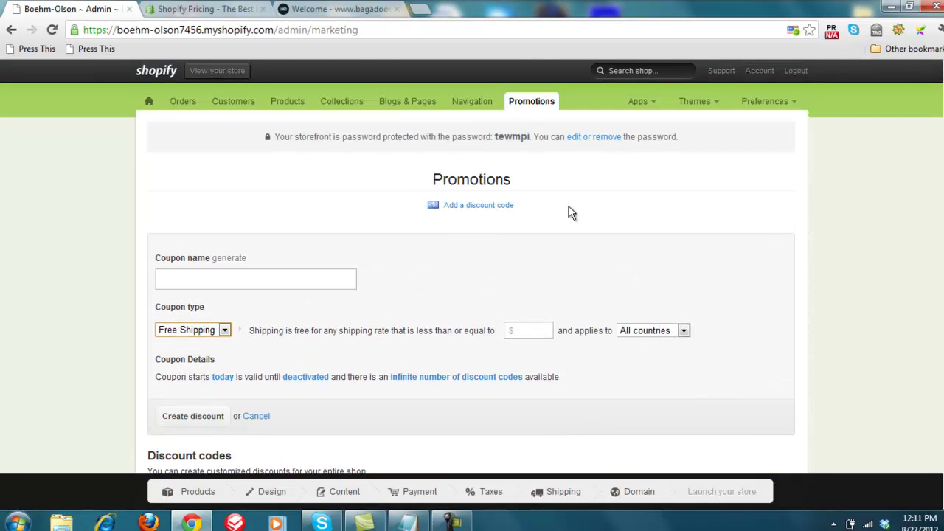
Browse Customers, Orders, Collections and Blogs & Pages, ending on Navigation's Main Menu and Footer lists.
{"action": "left_click", "coordinate": [225, 103]}
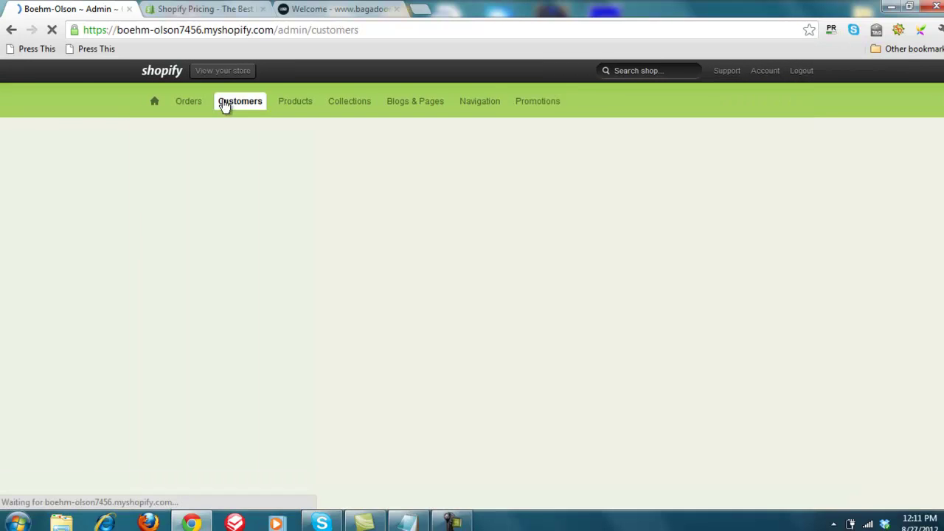
{"action": "left_click", "coordinate": [185, 103]}
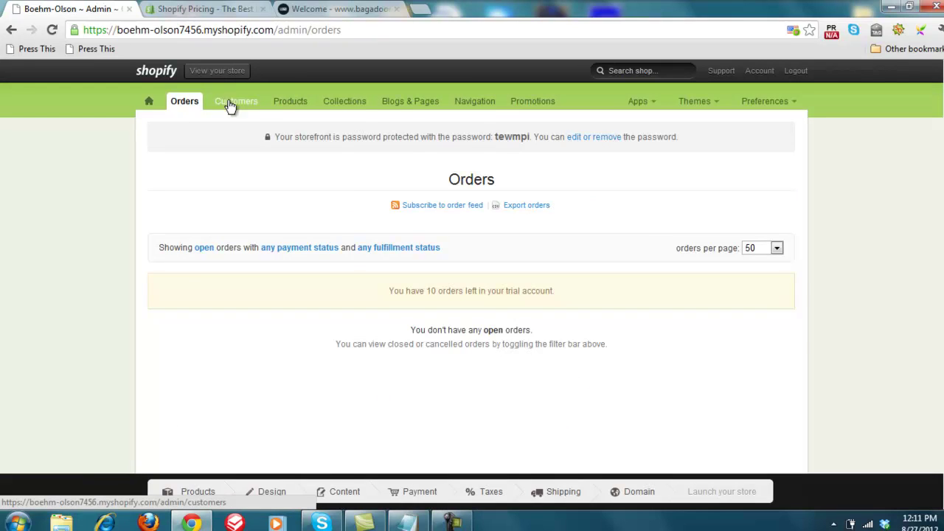
{"action": "left_click", "coordinate": [232, 103]}
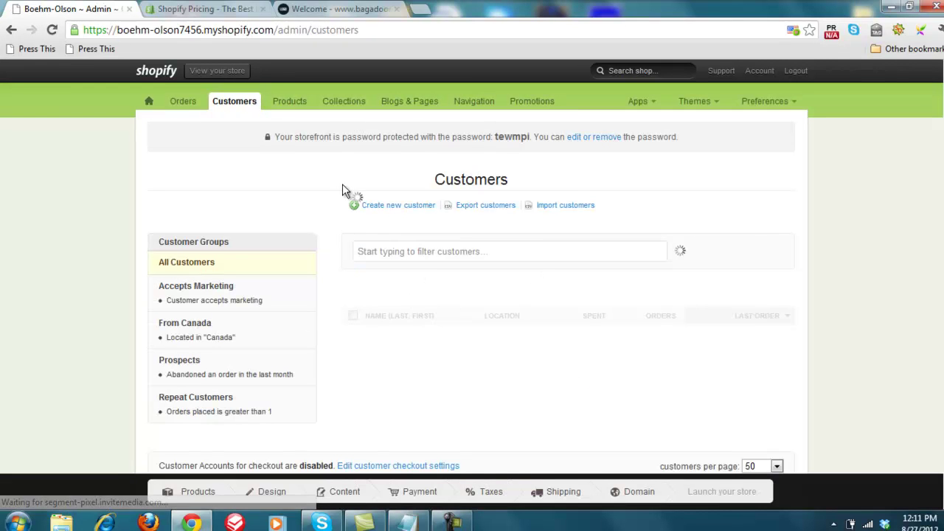
{"action": "left_click", "coordinate": [345, 103]}
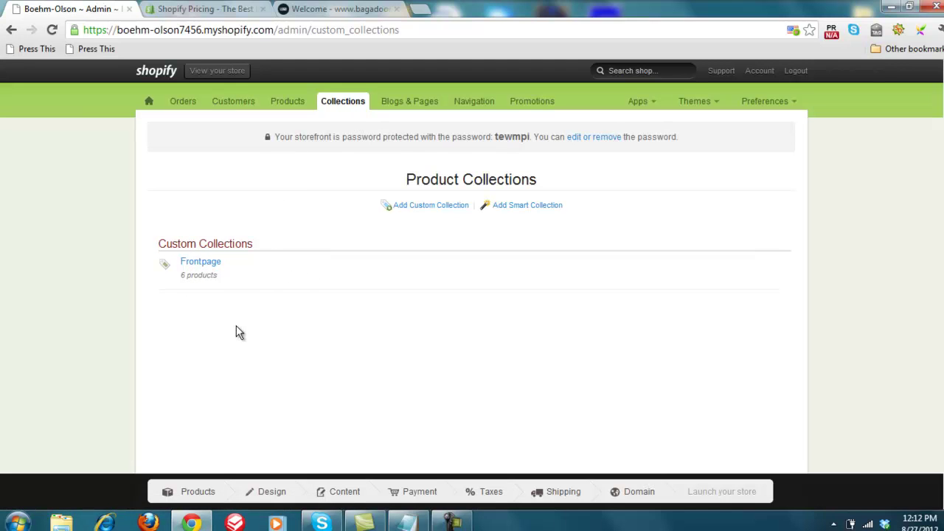
{"action": "left_click", "coordinate": [409, 102]}
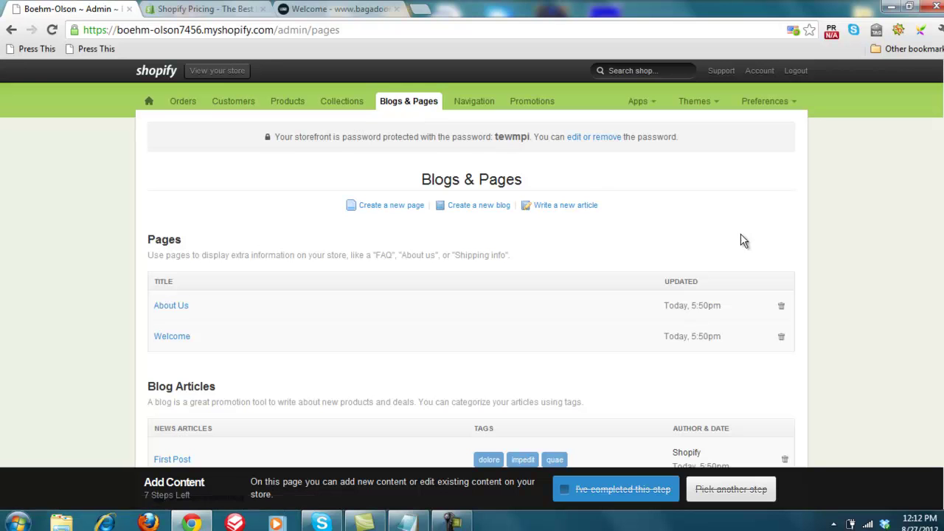
{"action": "left_click", "coordinate": [483, 108]}
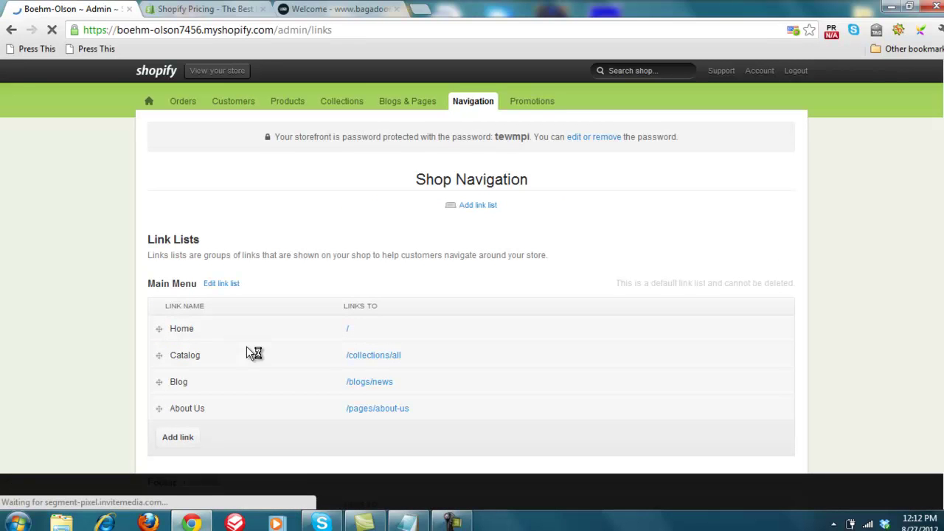
{"action": "scroll", "coordinate": [921, 339], "scroll_direction": "down", "scroll_amount": 3}
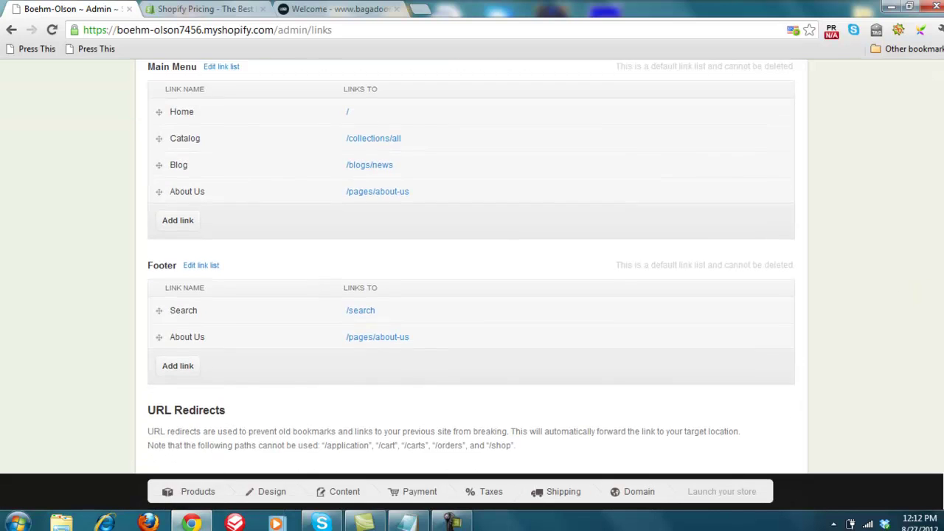
{"action": "scroll", "coordinate": [921, 339], "scroll_direction": "down", "scroll_amount": 2}
{"action": "scroll", "coordinate": [921, 340], "scroll_direction": "up", "scroll_amount": 5}
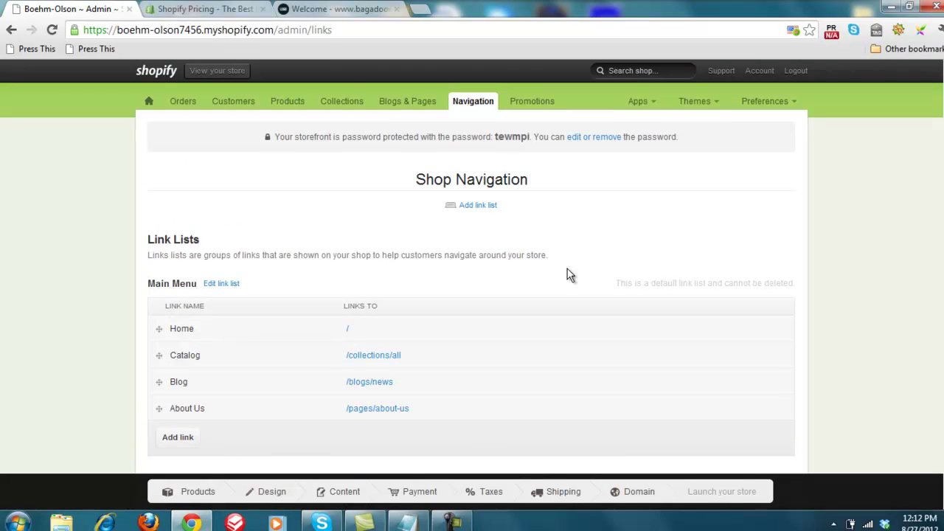
Open the Shopify App Store and browse apps like Happy Ending, eCommHub, WordWatch and Jilt with prices.
{"action": "left_click", "coordinate": [654, 106]}
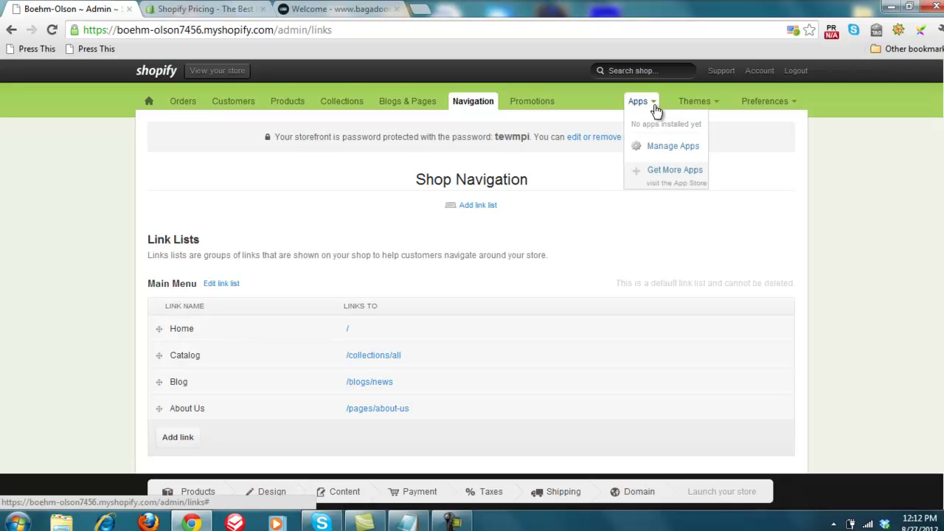
{"action": "left_click", "coordinate": [658, 170]}
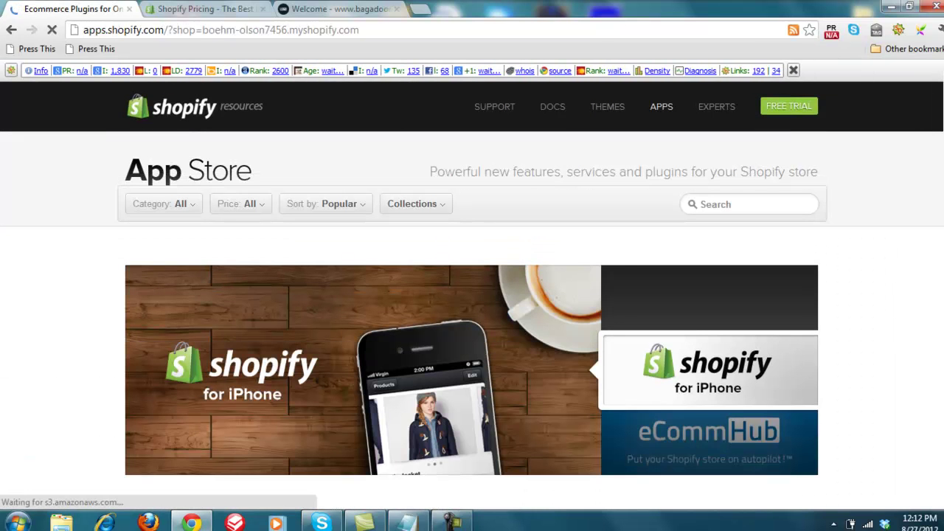
{"action": "scroll", "coordinate": [471, 304], "scroll_direction": "down", "scroll_amount": 3}
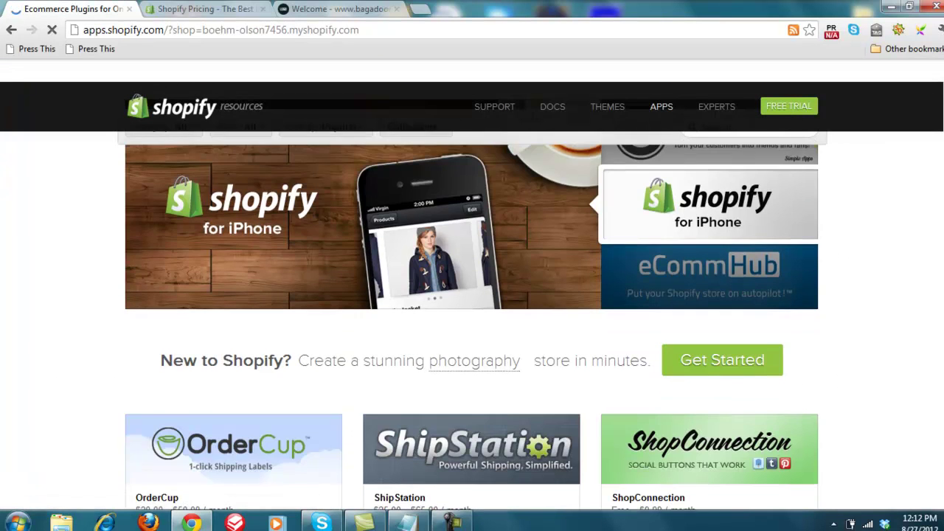
{"action": "scroll", "coordinate": [472, 303], "scroll_direction": "down", "scroll_amount": 3}
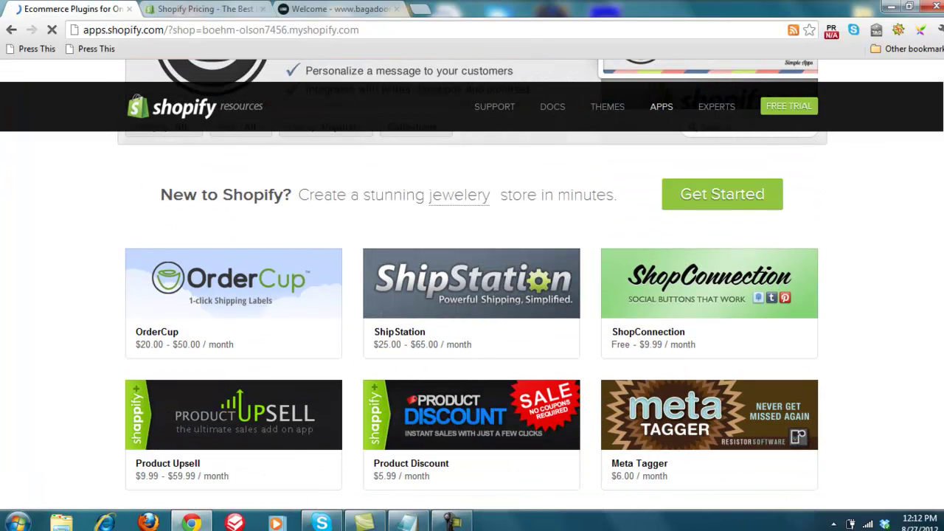
{"action": "scroll", "coordinate": [471, 304], "scroll_direction": "down", "scroll_amount": 2}
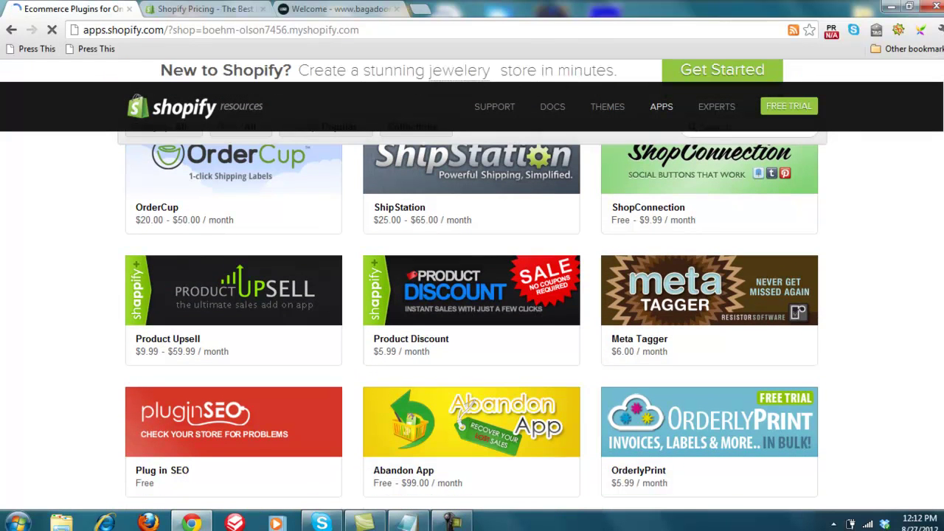
{"action": "scroll", "coordinate": [626, 174], "scroll_direction": "down", "scroll_amount": 1}
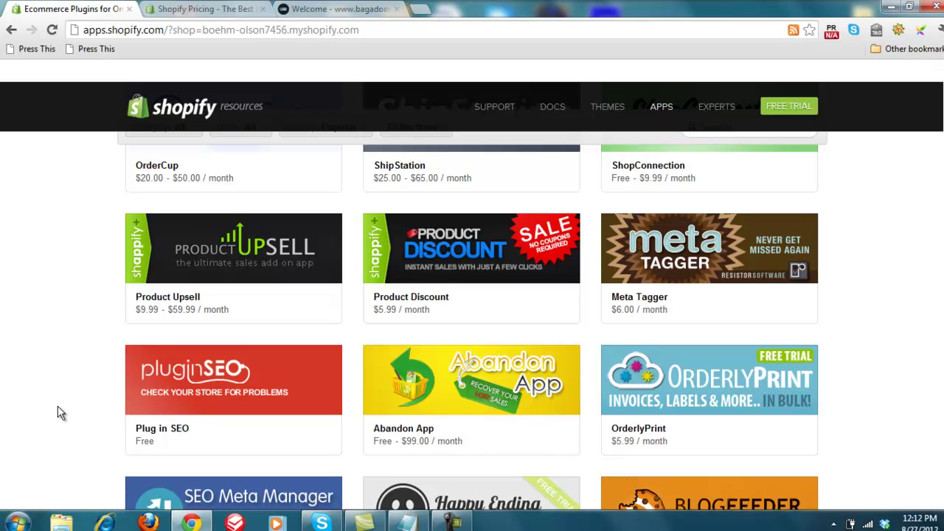
{"action": "scroll", "coordinate": [58, 406], "scroll_direction": "down", "scroll_amount": 3}
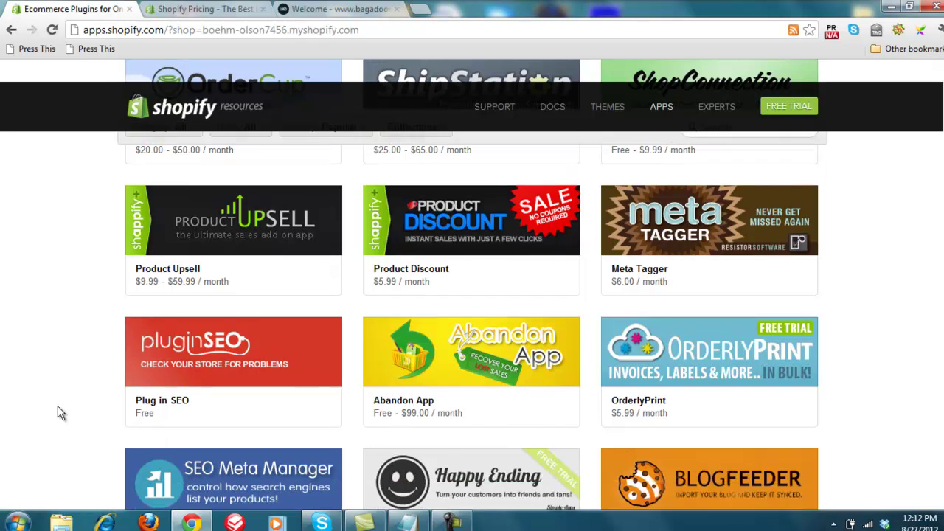
{"action": "scroll", "coordinate": [58, 405], "scroll_direction": "down", "scroll_amount": 3}
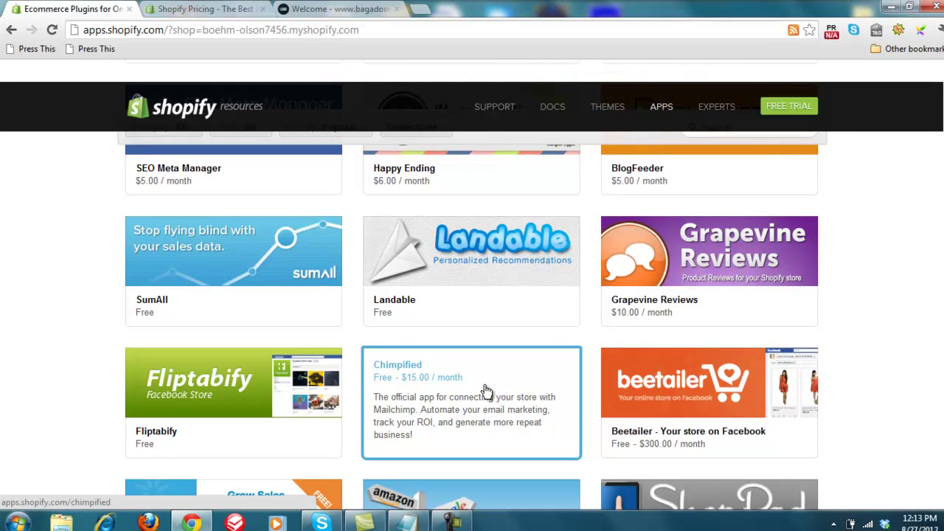
{"action": "scroll", "coordinate": [486, 390], "scroll_direction": "down", "scroll_amount": 2}
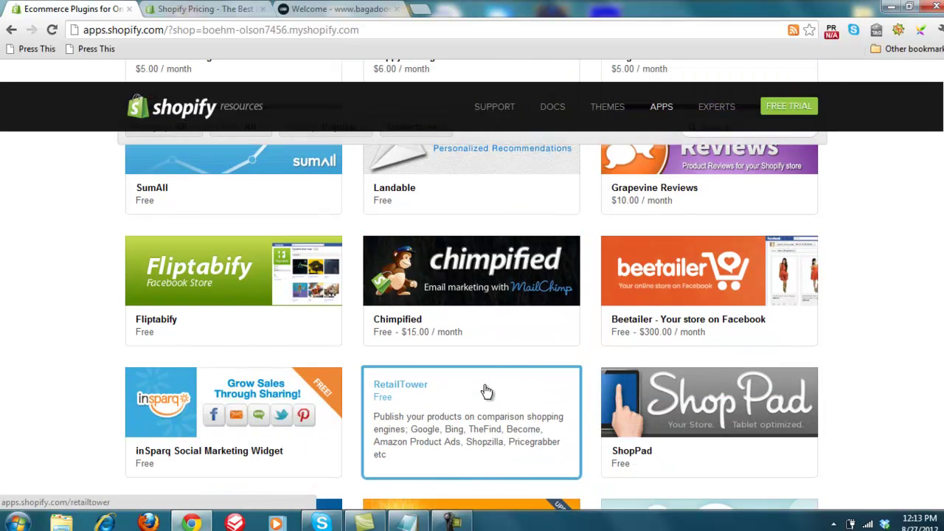
{"action": "scroll", "coordinate": [486, 391], "scroll_direction": "down", "scroll_amount": 3}
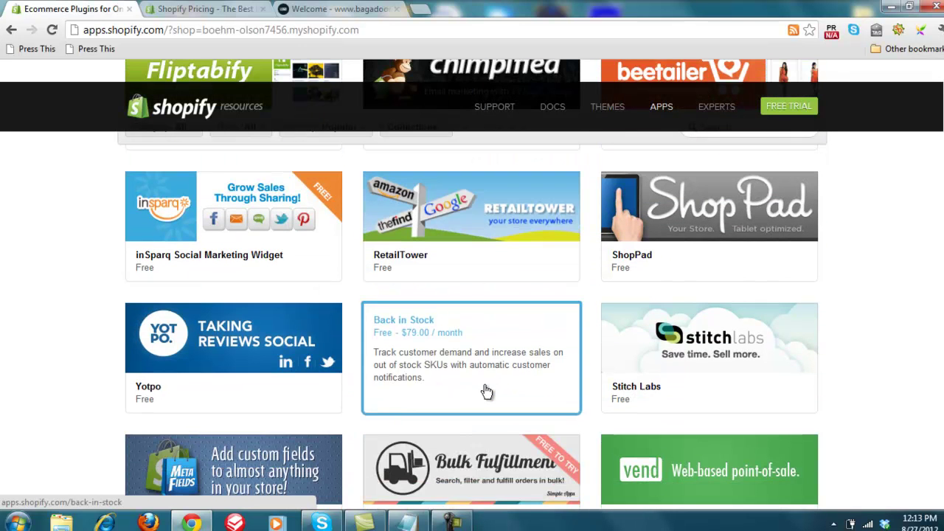
{"action": "scroll", "coordinate": [358, 432], "scroll_direction": "down", "scroll_amount": 2}
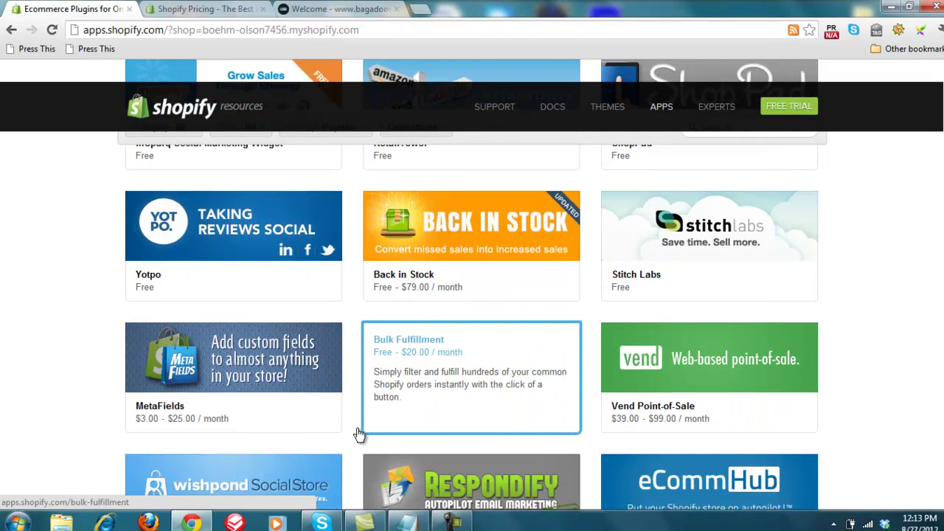
{"action": "scroll", "coordinate": [359, 433], "scroll_direction": "down", "scroll_amount": 2}
{"action": "scroll", "coordinate": [719, 351], "scroll_direction": "down", "scroll_amount": 1}
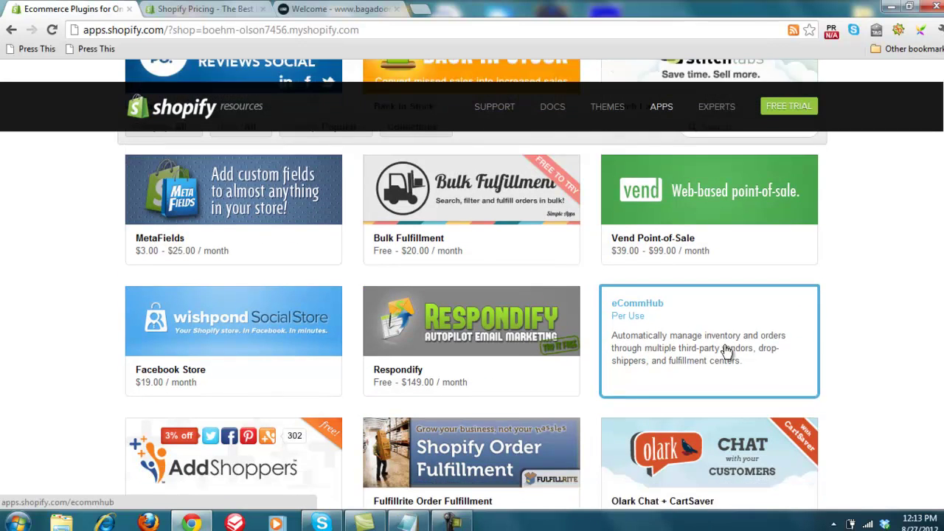
{"action": "scroll", "coordinate": [727, 351], "scroll_direction": "down", "scroll_amount": 2}
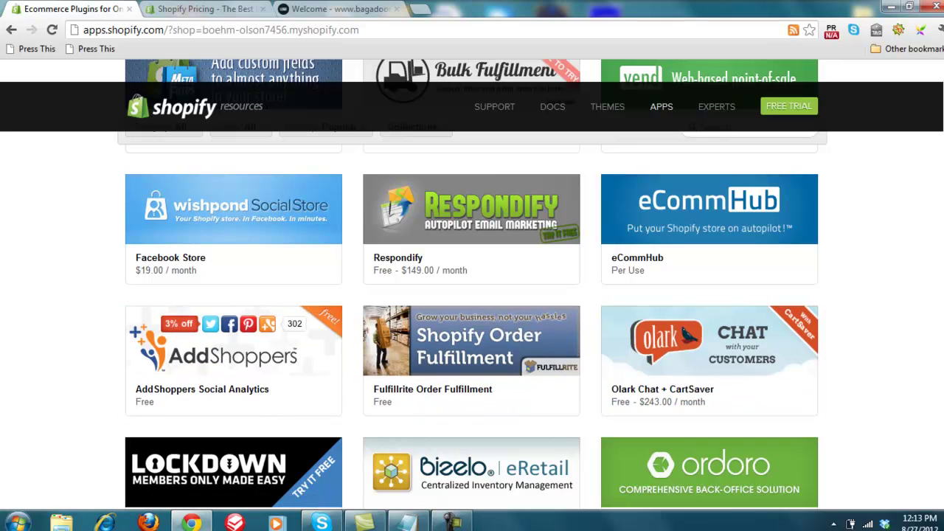
{"action": "scroll", "coordinate": [472, 295], "scroll_direction": "down", "scroll_amount": 7}
{"action": "scroll", "coordinate": [472, 295], "scroll_direction": "down", "scroll_amount": 2}
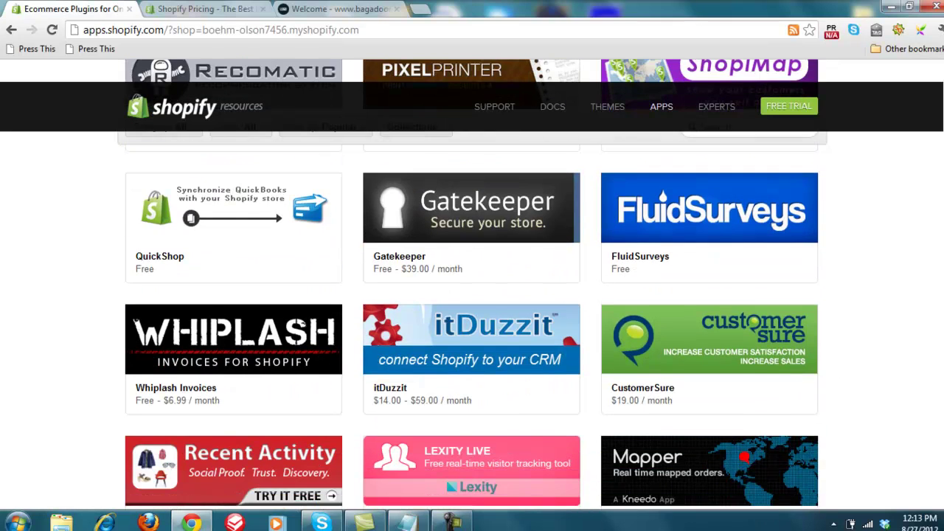
{"action": "scroll", "coordinate": [472, 295], "scroll_direction": "down", "scroll_amount": 2}
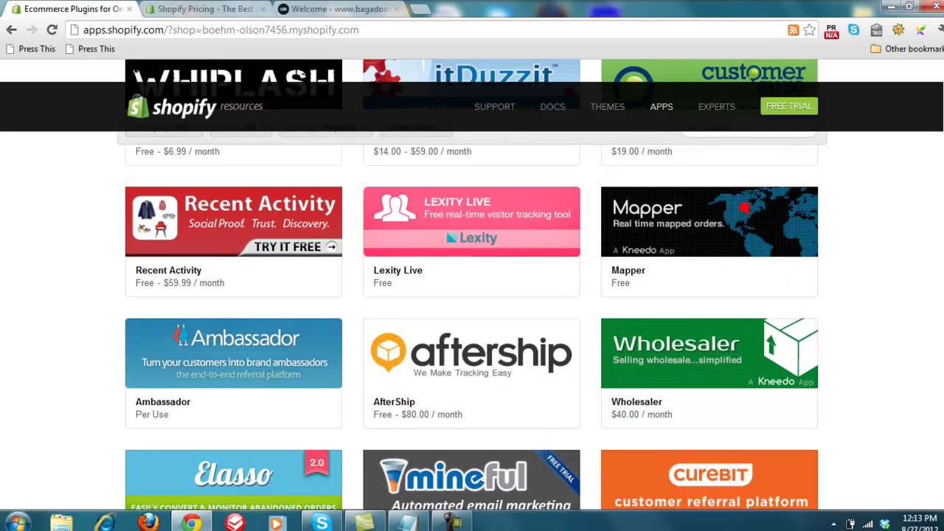
{"action": "scroll", "coordinate": [472, 295], "scroll_direction": "down", "scroll_amount": 7}
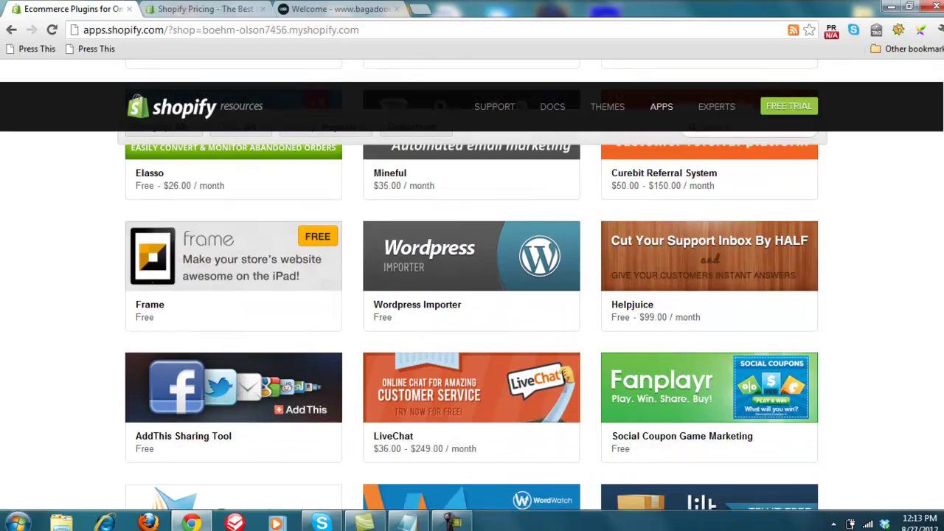
{"action": "scroll", "coordinate": [472, 295], "scroll_direction": "down", "scroll_amount": 3}
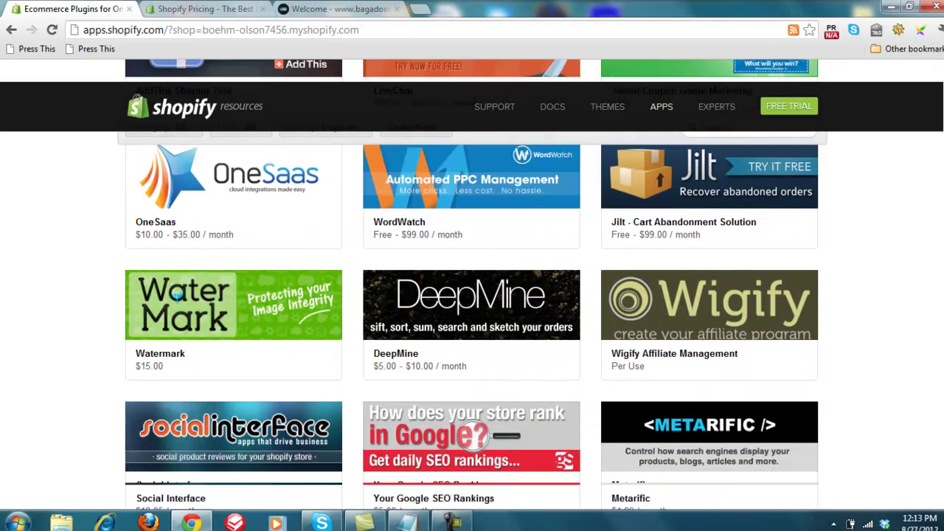
{"action": "scroll", "coordinate": [472, 295], "scroll_direction": "up", "scroll_amount": 15}
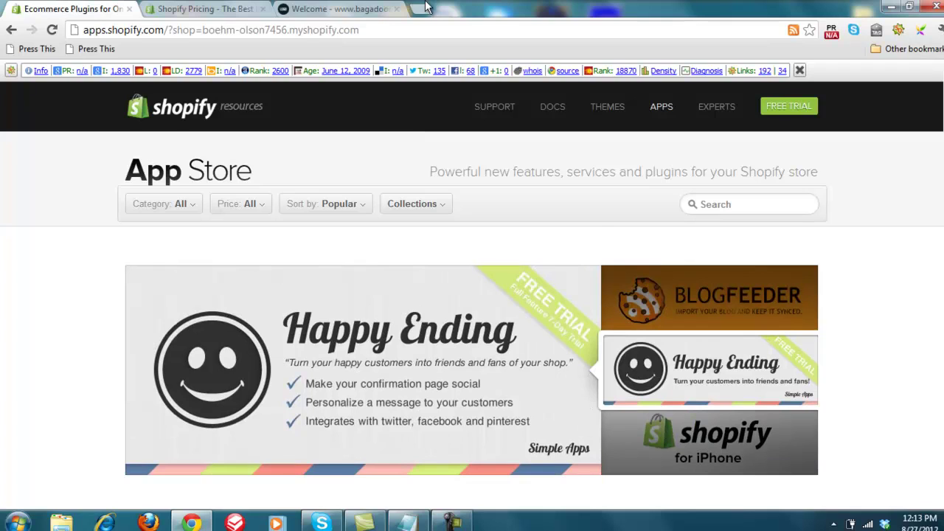
Switch to the bagadoodog.com storefront and browse its patterned carryalls priced from $19.95.
{"action": "left_click", "coordinate": [367, 10]}
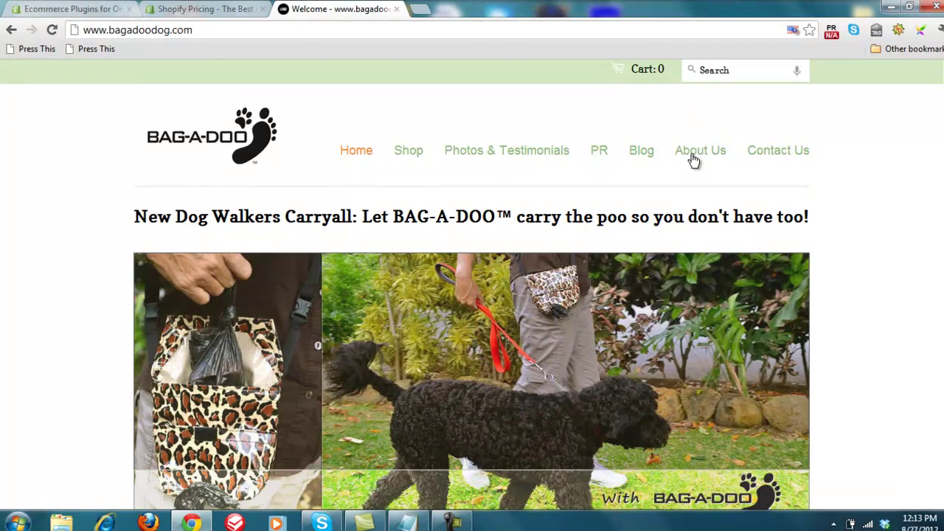
{"action": "scroll", "coordinate": [693, 160], "scroll_direction": "down", "scroll_amount": 3}
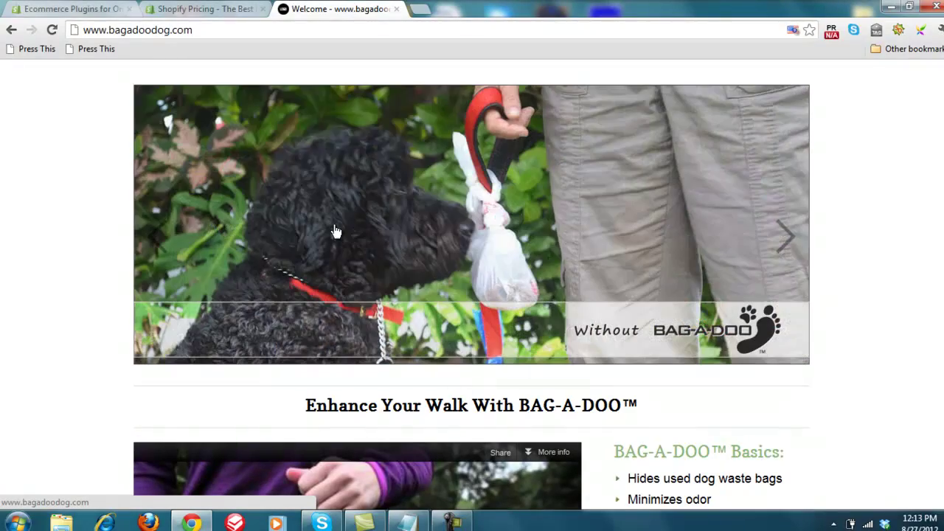
{"action": "scroll", "coordinate": [418, 222], "scroll_direction": "down", "scroll_amount": 10}
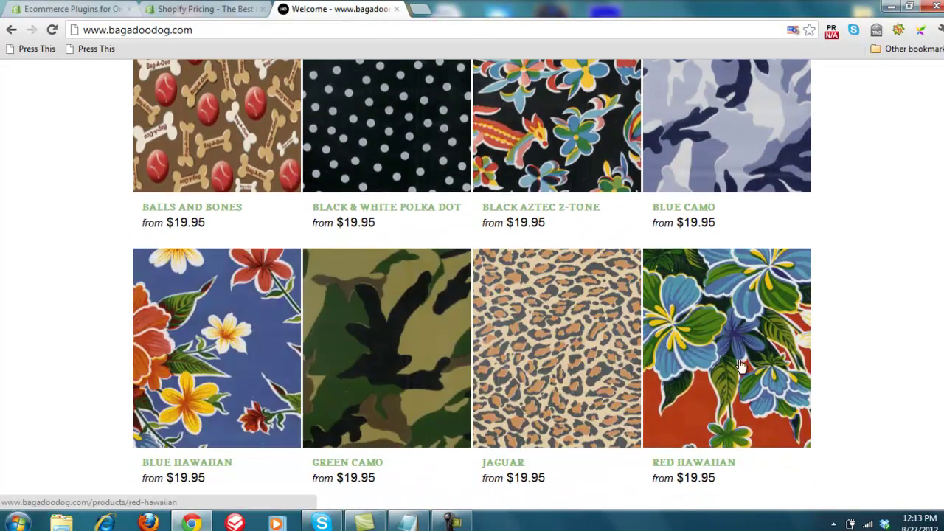
{"action": "scroll", "coordinate": [472, 287], "scroll_direction": "down", "scroll_amount": 1}
{"action": "scroll", "coordinate": [393, 333], "scroll_direction": "down", "scroll_amount": 3}
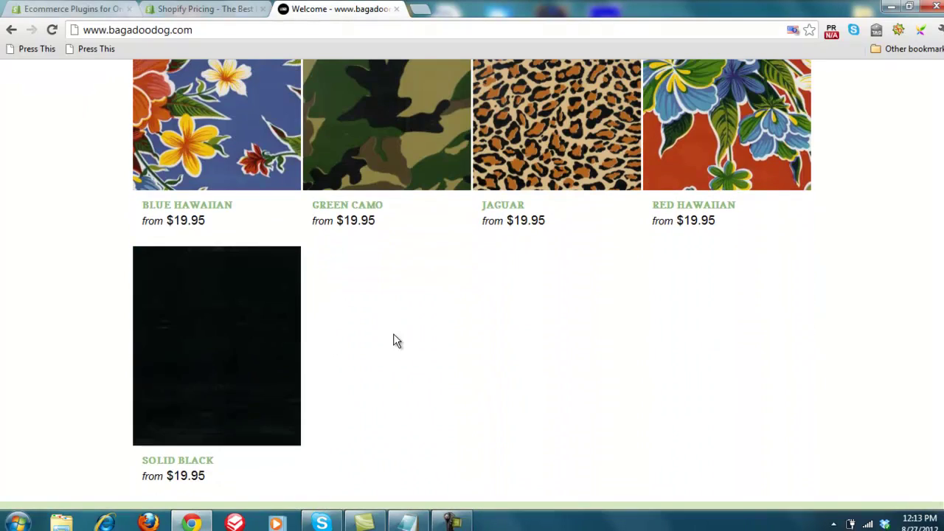
{"action": "scroll", "coordinate": [940, 111], "scroll_direction": "up", "scroll_amount": 20}
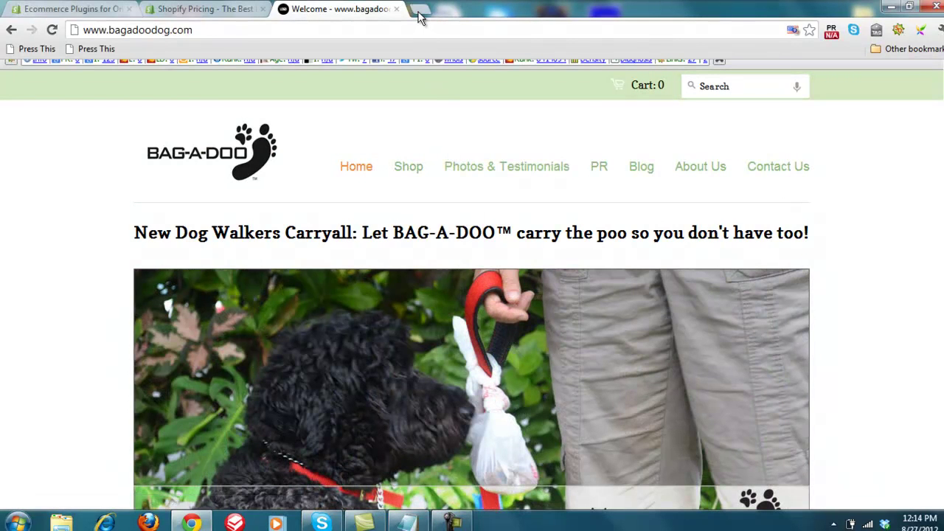
Go to toydogcoffee.com and look over its featured coffees, including Haren's Old Tree Kona Estate Coffee.
{"action": "type", "text": "toy"}
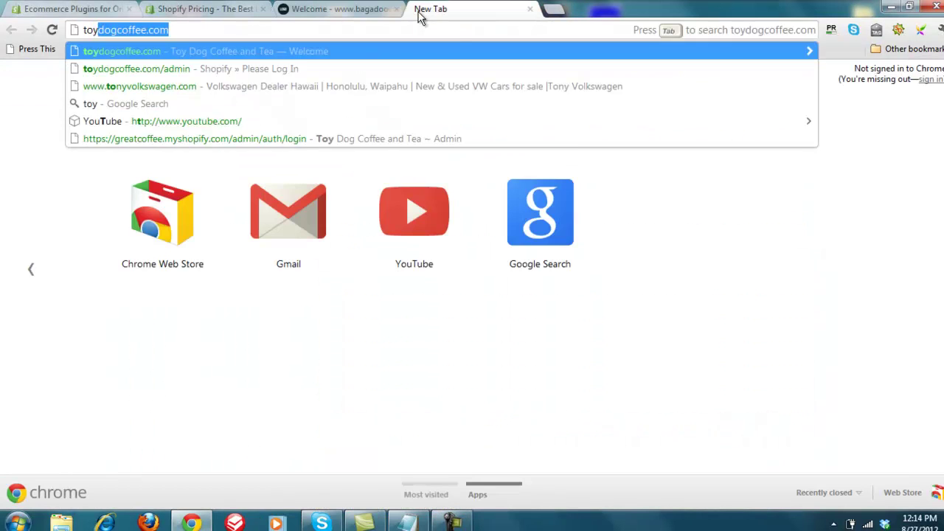
{"action": "key", "text": "Return"}
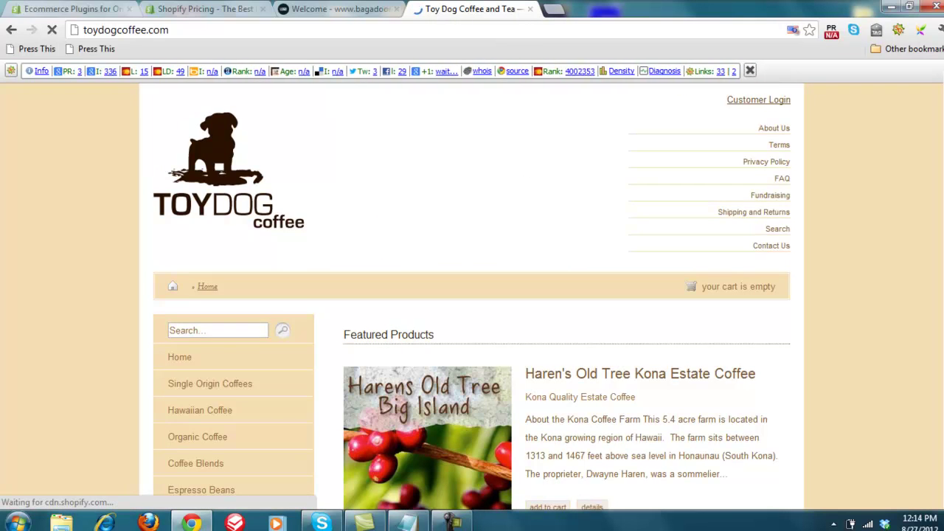
{"action": "scroll", "coordinate": [693, 151], "scroll_direction": "down", "scroll_amount": 2}
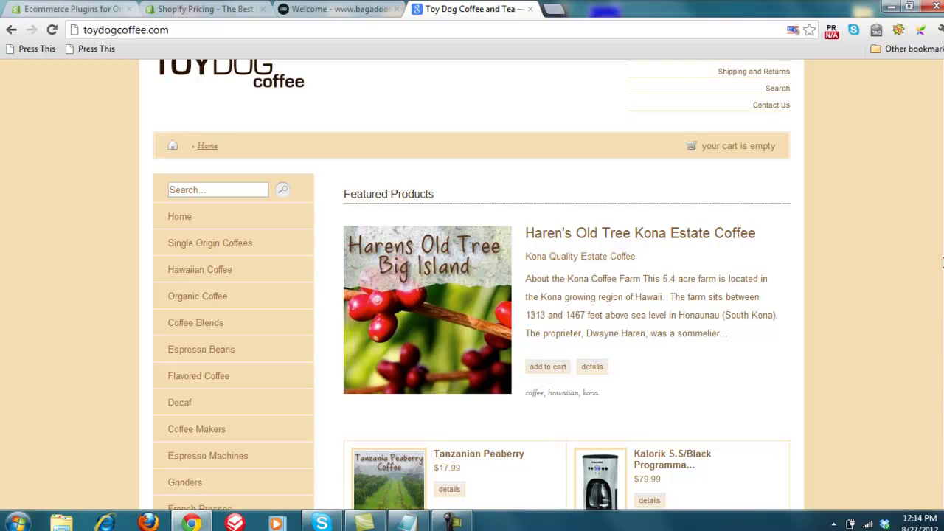
{"action": "scroll", "coordinate": [938, 264], "scroll_direction": "down", "scroll_amount": 2}
{"action": "scroll", "coordinate": [472, 284], "scroll_direction": "down", "scroll_amount": 5}
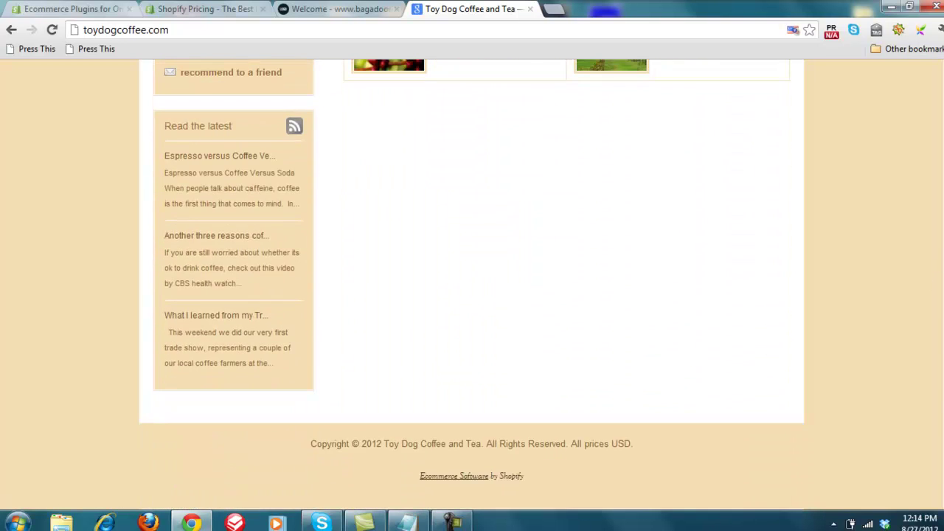
{"action": "scroll", "coordinate": [472, 285], "scroll_direction": "up", "scroll_amount": 7}
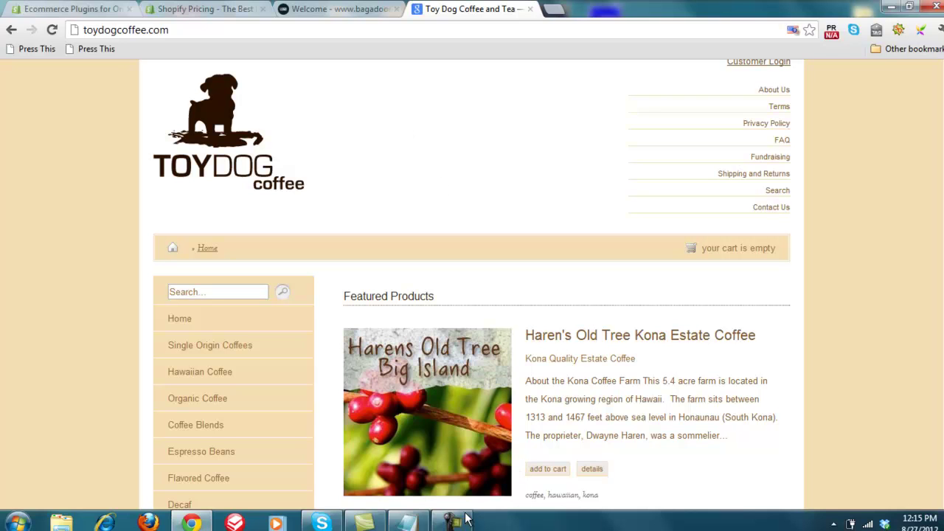
{"action": "mouse_move", "coordinate": [452, 522]}
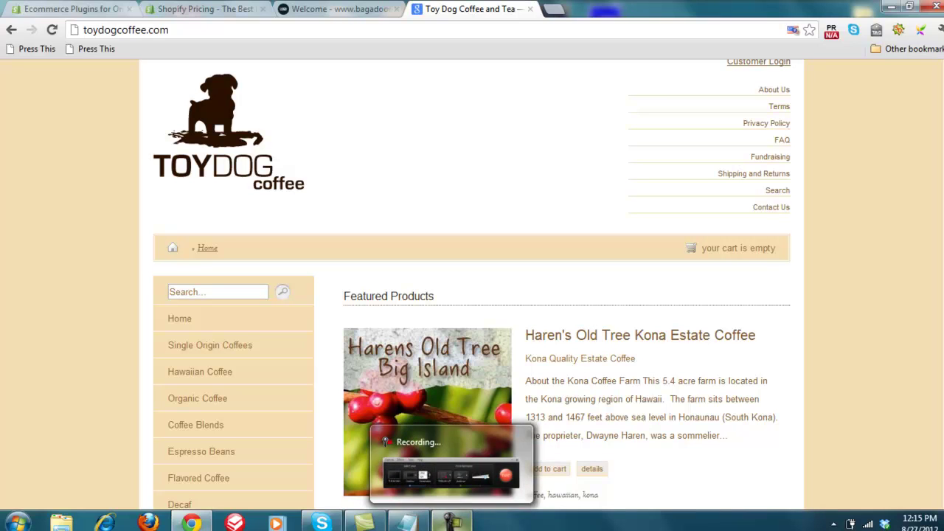
{"action": "left_click", "coordinate": [452, 522]}
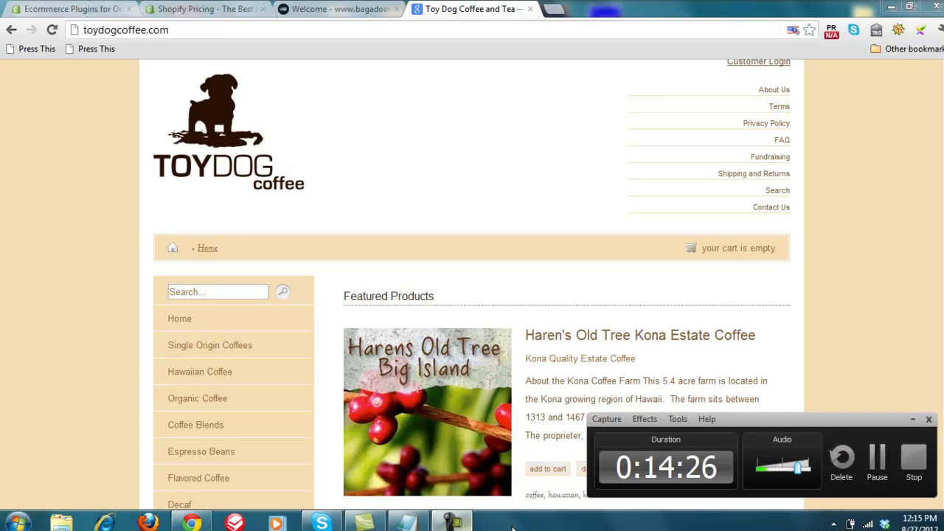